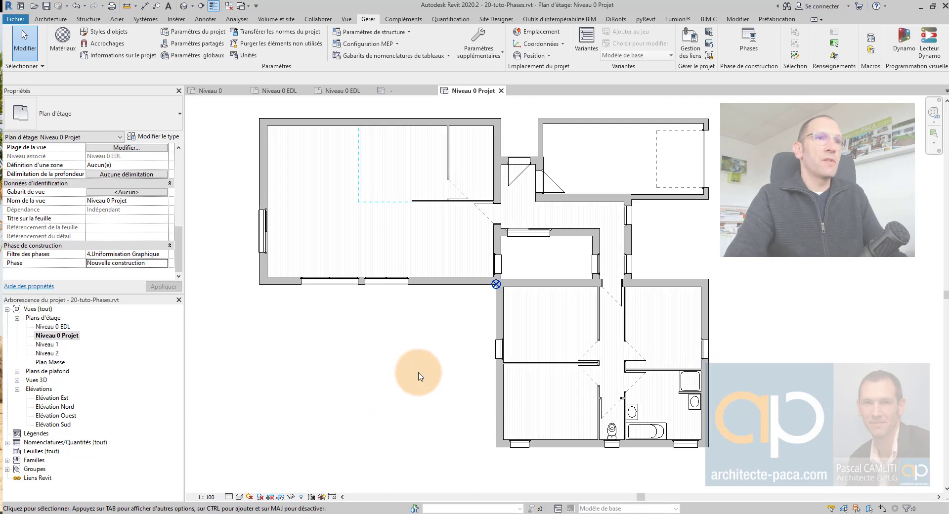
# Set the demolition phase of the partition between the two stacked bedrooms and its adjacent door to Nouvelle construction
pyautogui.click(541, 363)
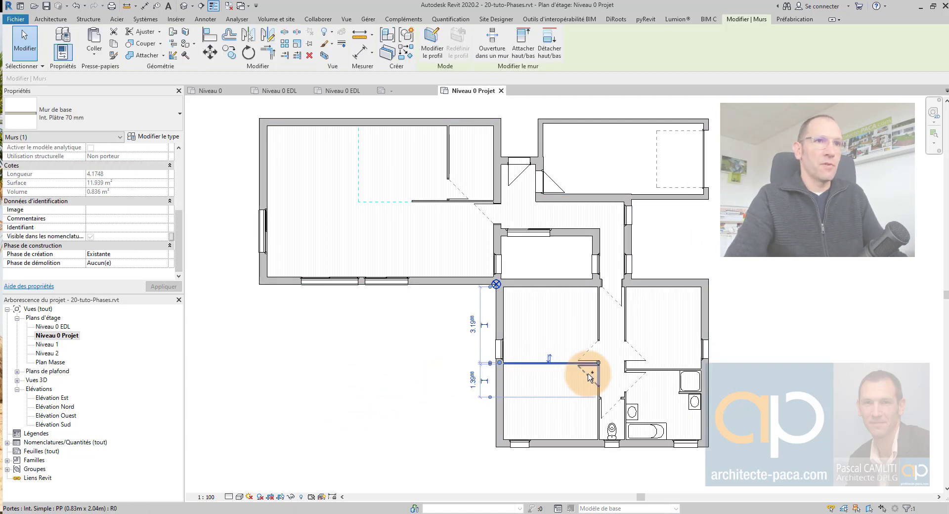
pyautogui.keyDown('ctrl'); pyautogui.click(590, 378); pyautogui.keyUp('ctrl')
pyautogui.click(168, 209)
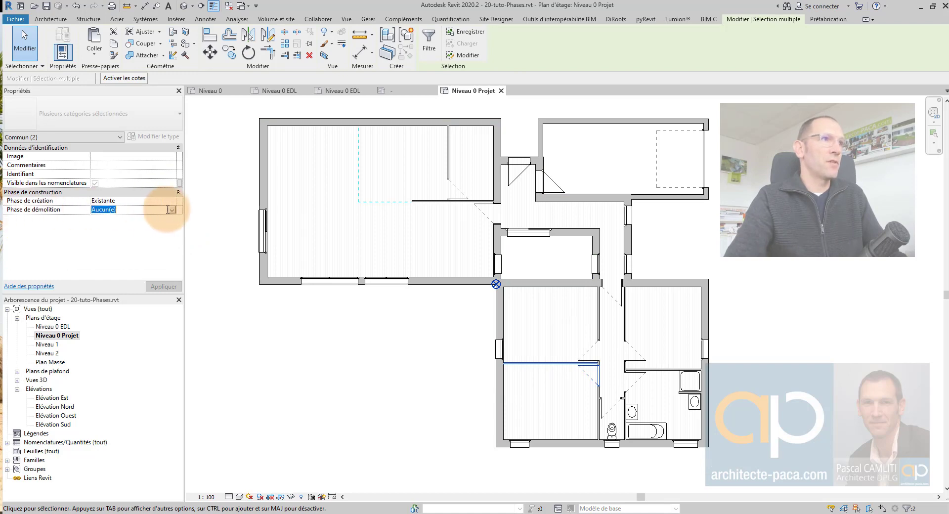
pyautogui.click(119, 225)
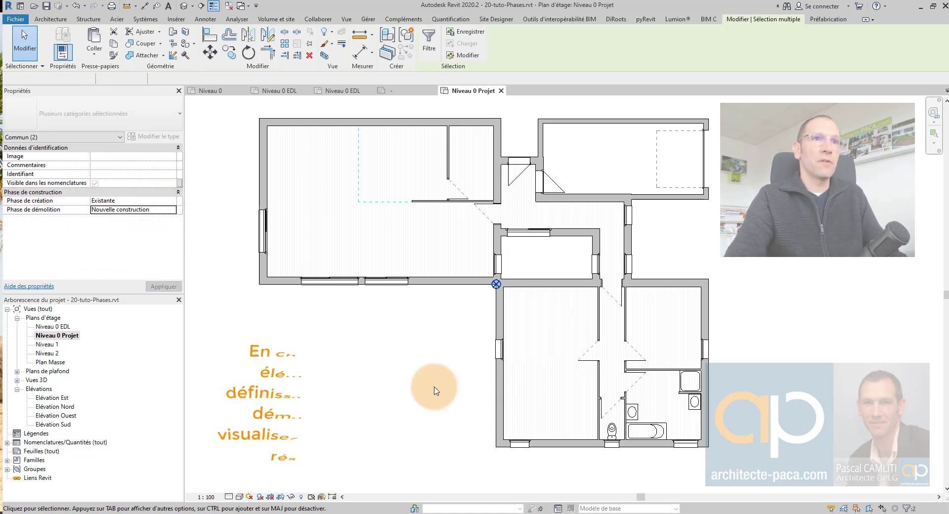
pyautogui.click(459, 400)
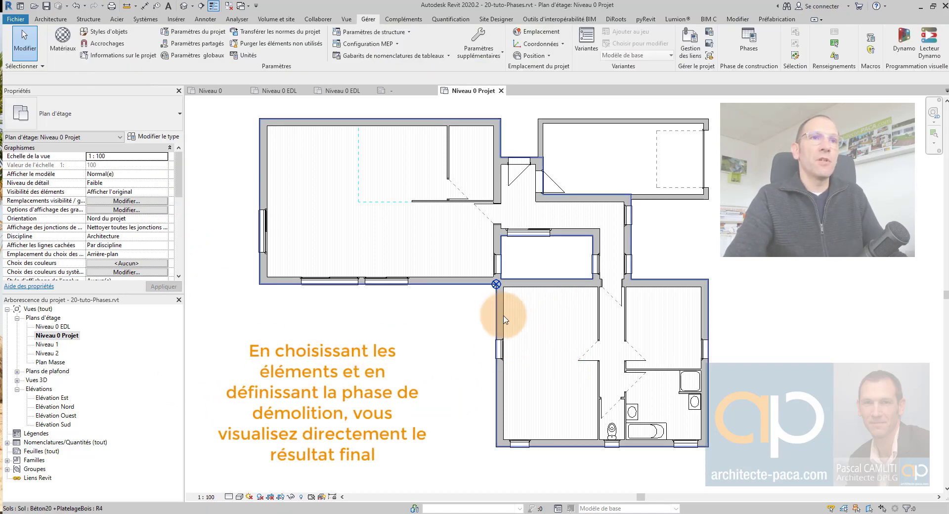
pyautogui.moveTo(414, 345); pyautogui.dragTo(395, 362, button='middle')
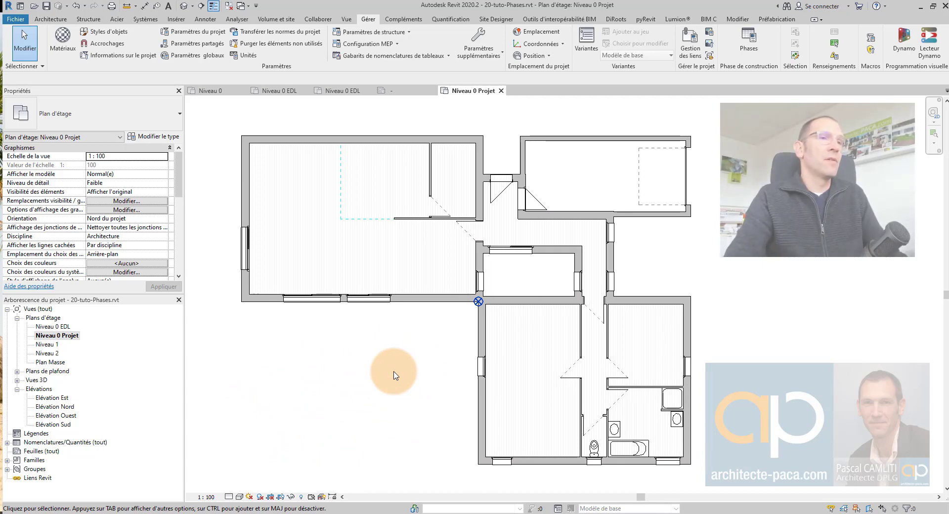
# Duplicate the Niveau 0 Projet floor plan without detailing and rename the copy Niveau 0 Démolition
pyautogui.rightClick(55, 338)
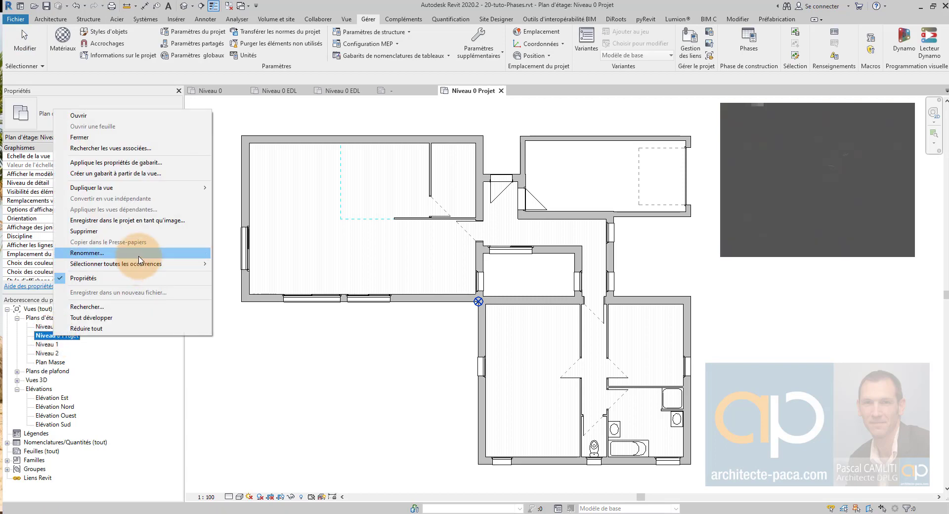
pyautogui.moveTo(180, 187)
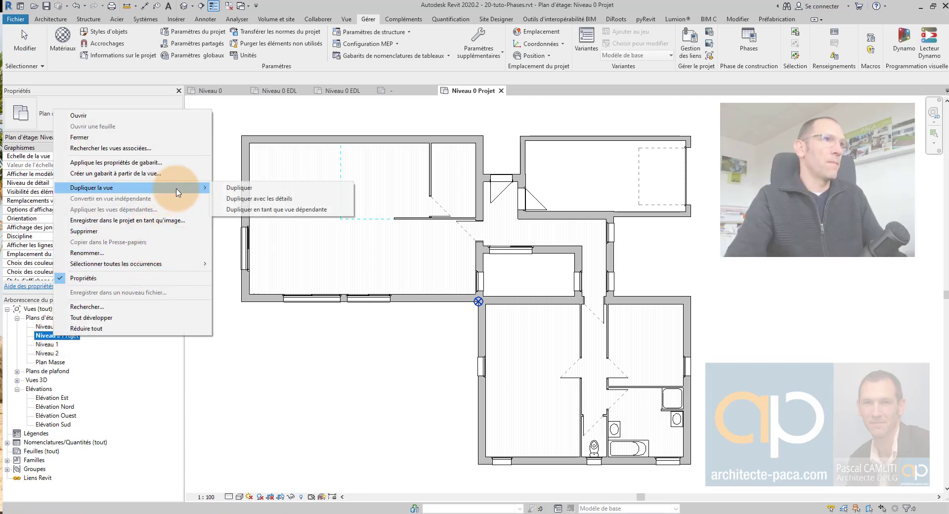
pyautogui.click(279, 193)
pyautogui.rightClick(98, 343)
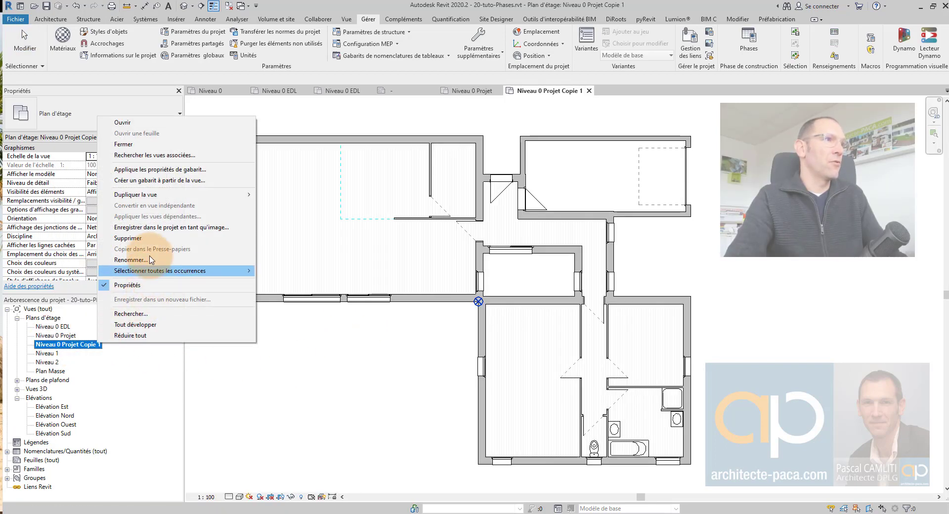
pyautogui.click(131, 260)
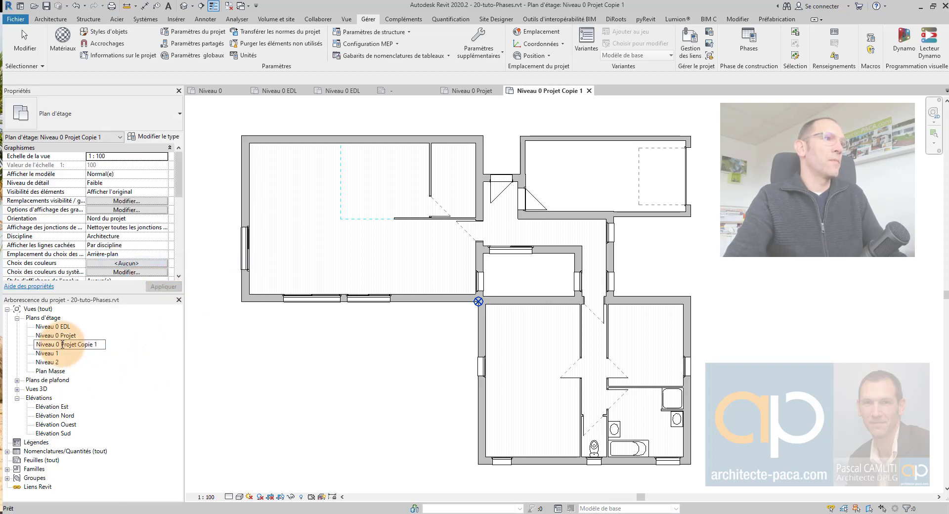
pyautogui.moveTo(61, 345); pyautogui.dragTo(112, 347)
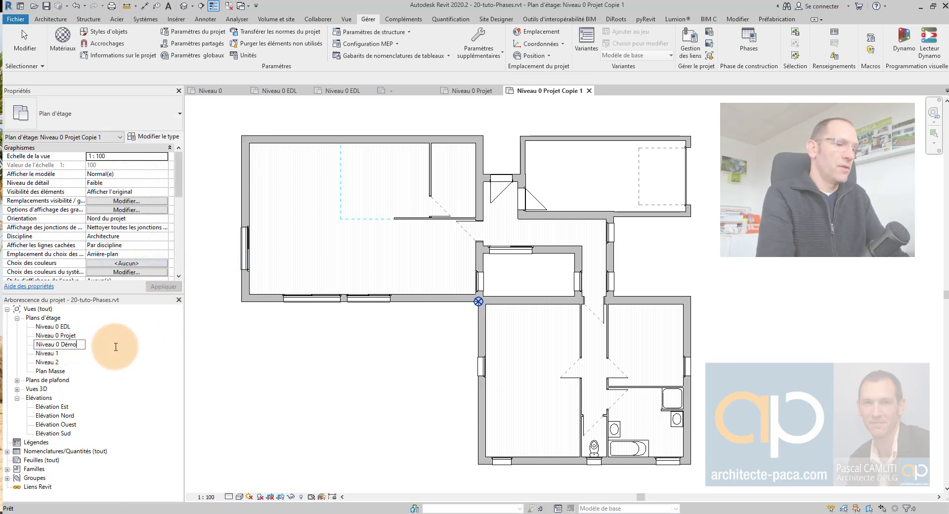
pyautogui.write('Démolition')
pyautogui.click(298, 355)
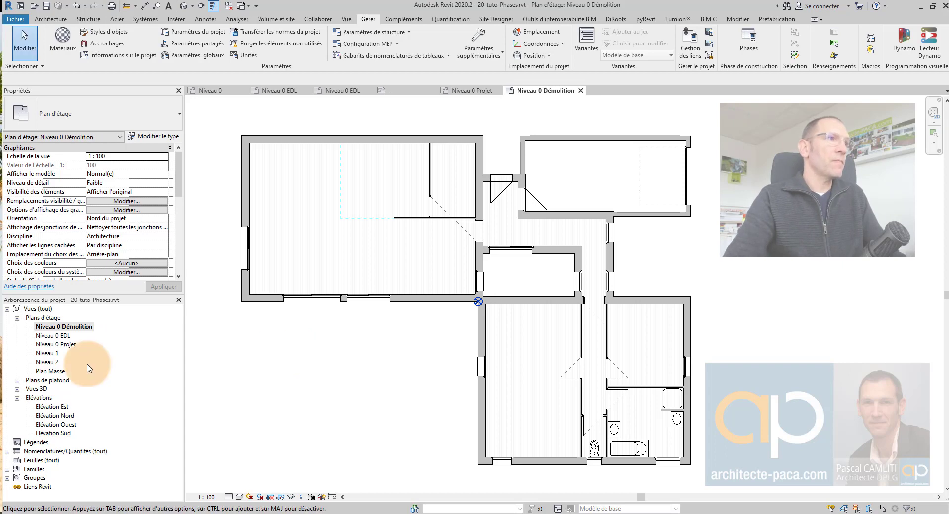
# Set the phase filter of the Niveau 0 Démolition view to 1.Eléments à démolir
pyautogui.scroll(-1, 147, 216)
pyautogui.scroll(-6, 147, 216)
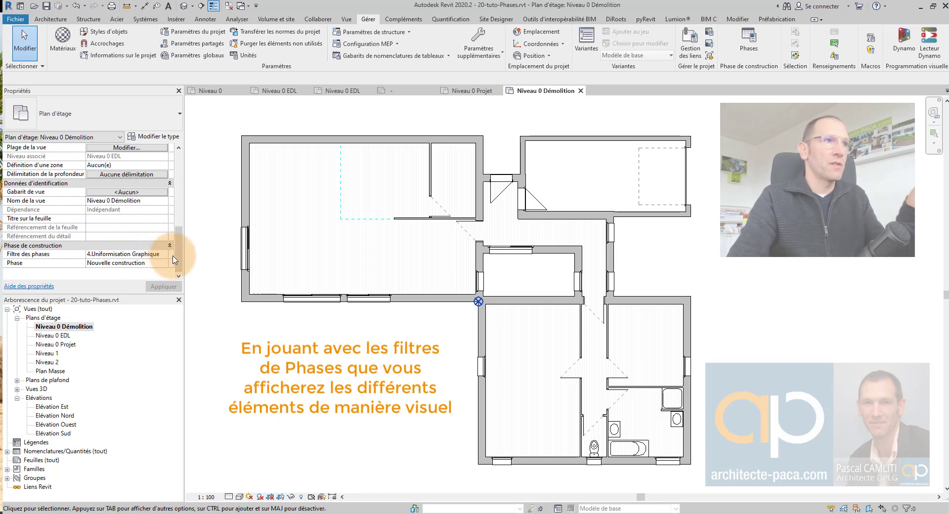
pyautogui.click(168, 257)
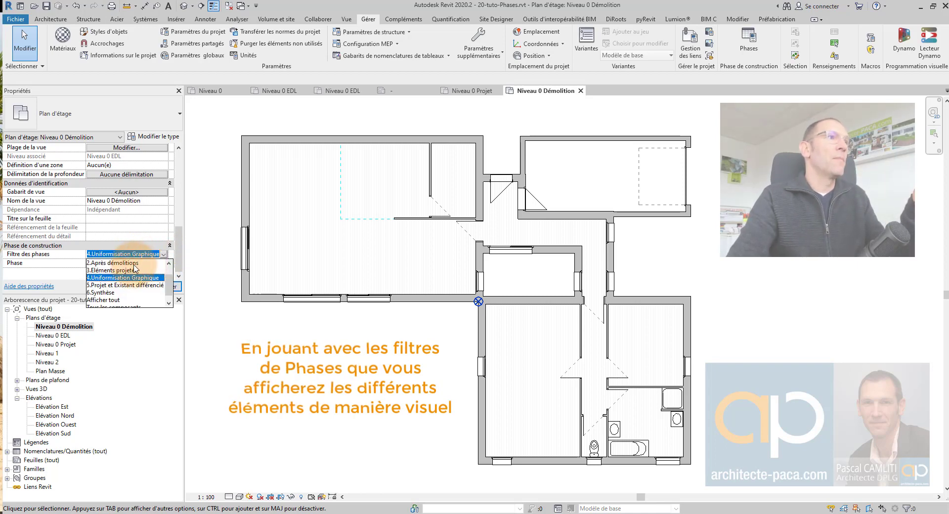
pyautogui.scroll(1, 133, 273)
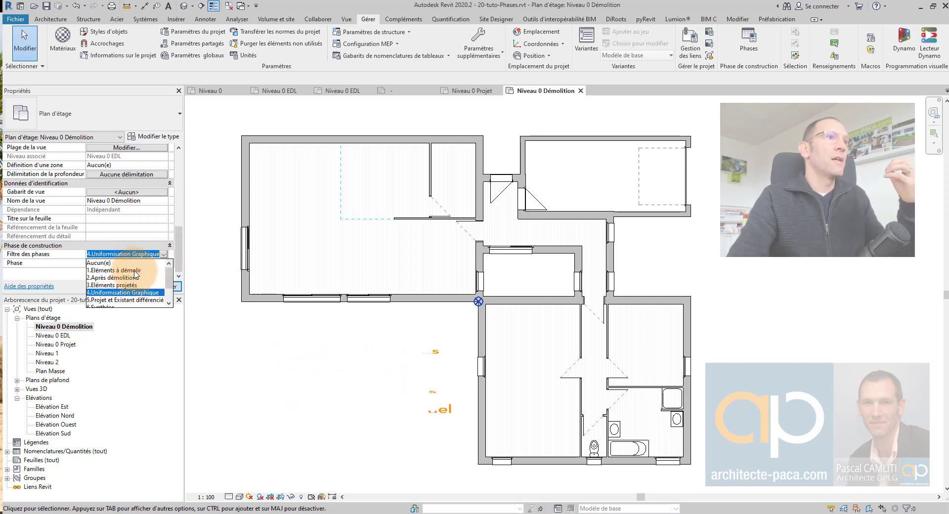
pyautogui.click(134, 271)
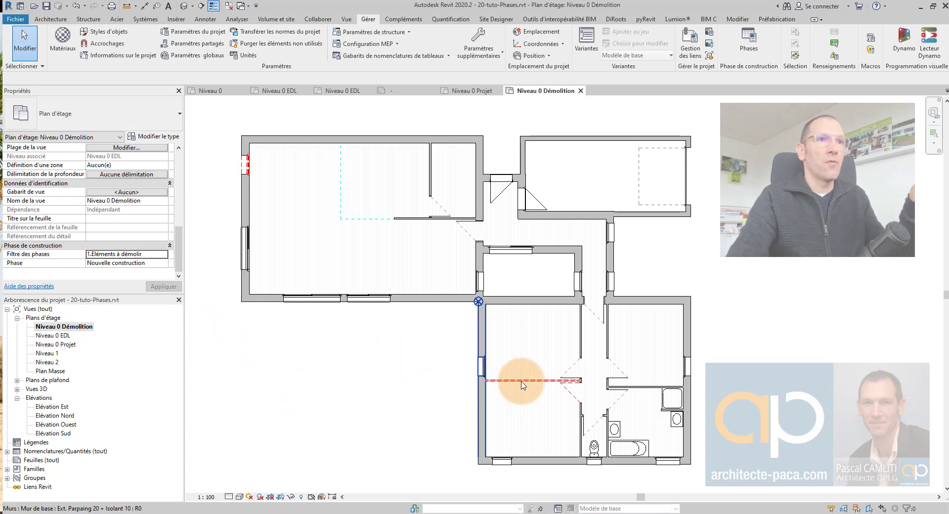
pyautogui.scroll(3, 508, 381)
pyautogui.scroll(-3, 428, 378)
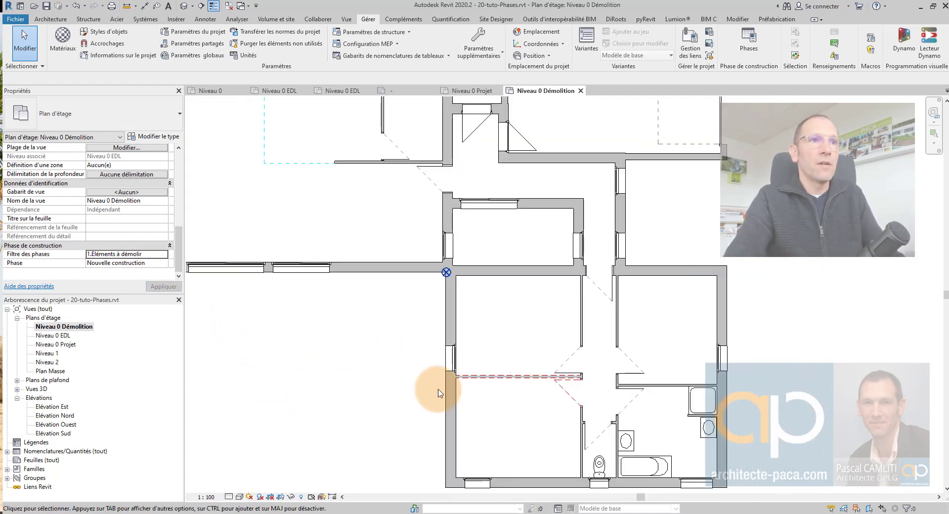
pyautogui.moveTo(360, 379); pyautogui.dragTo(486, 395, button='middle')
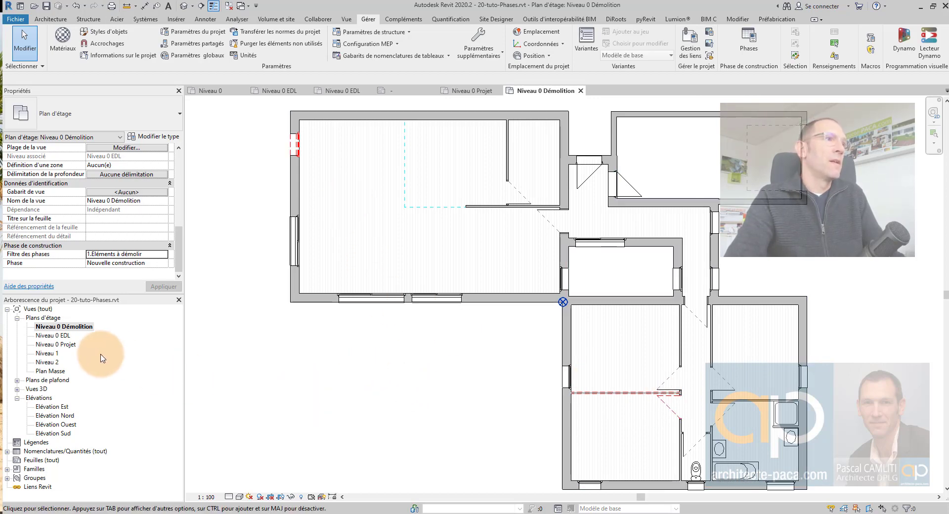
pyautogui.moveTo(477, 399); pyautogui.dragTo(423, 425, button='middle')
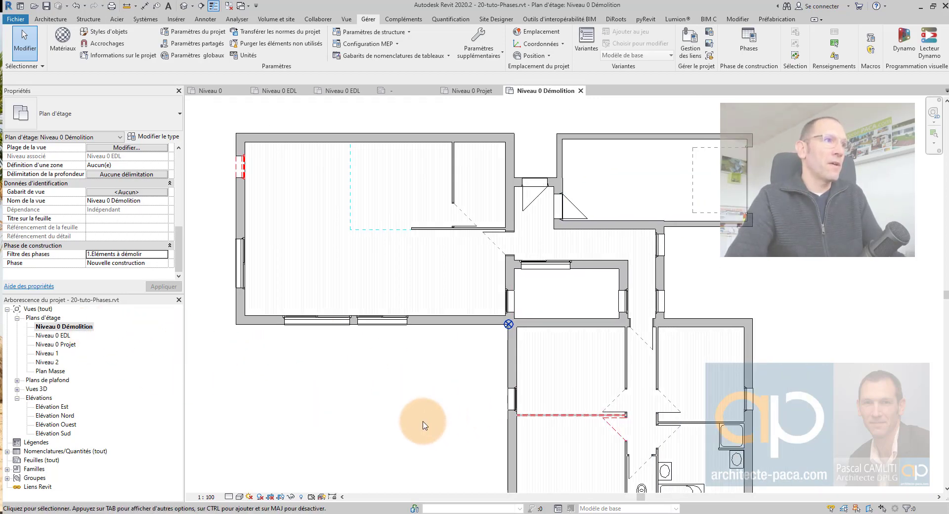
# In Niveau 0 Projet, draw a horizontal Int. Plâtre 70 mm wall about 4.17 m long across the merged bedroom, near its upper wall
pyautogui.doubleClick(70, 347)
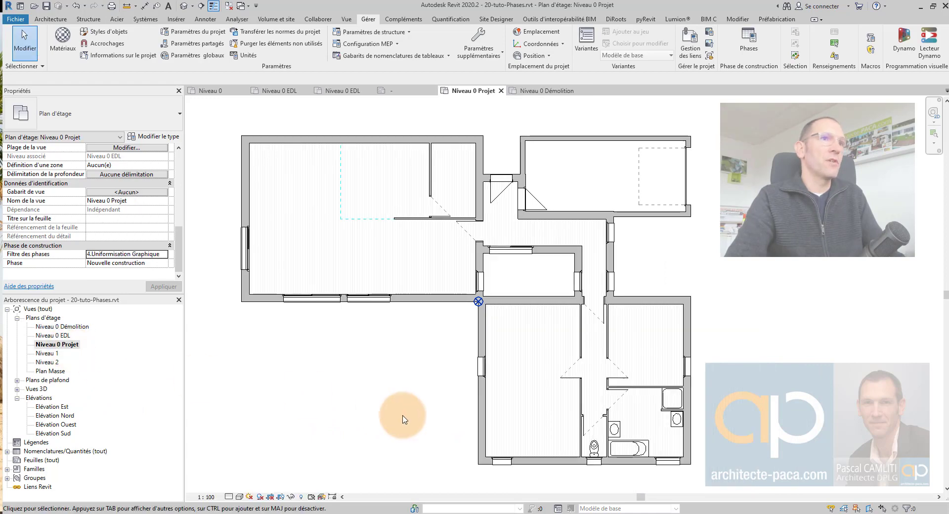
pyautogui.moveTo(418, 402); pyautogui.dragTo(383, 386, button='middle')
pyautogui.scroll(1, 488, 333)
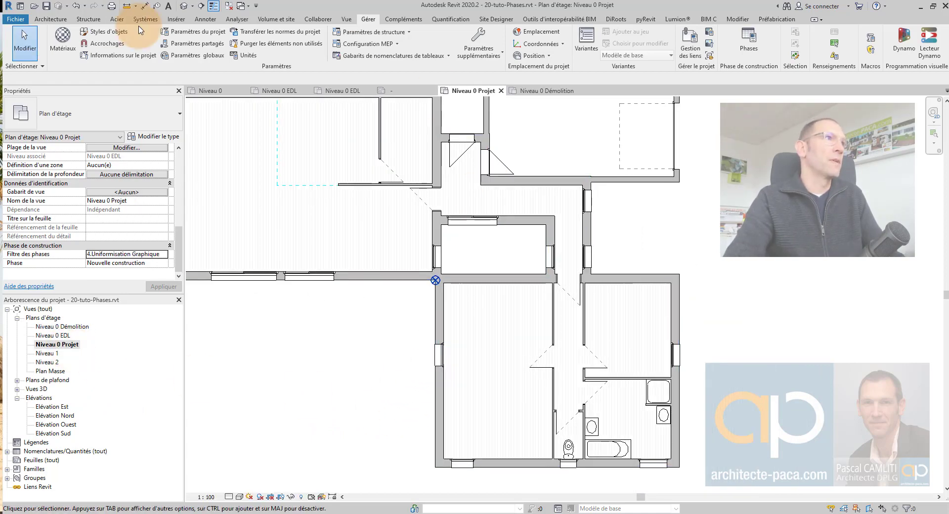
pyautogui.click(557, 327)
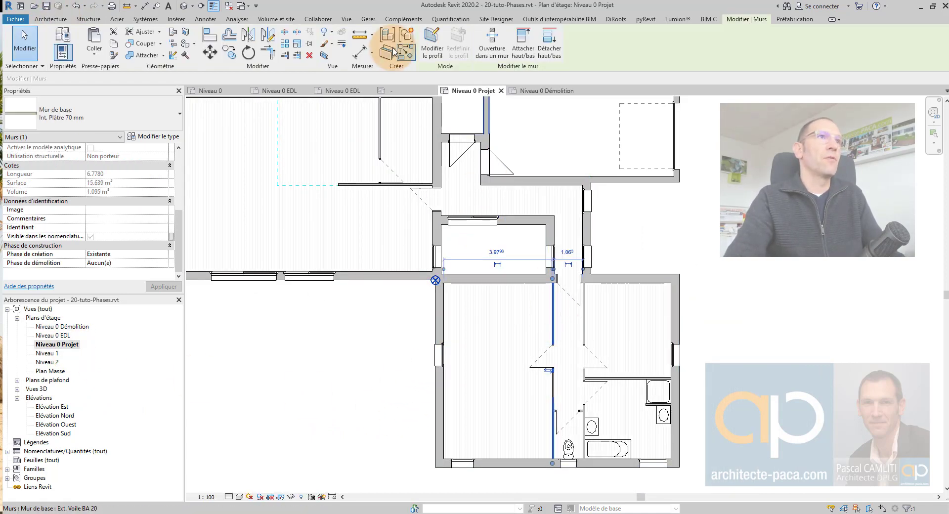
pyautogui.click(405, 52)
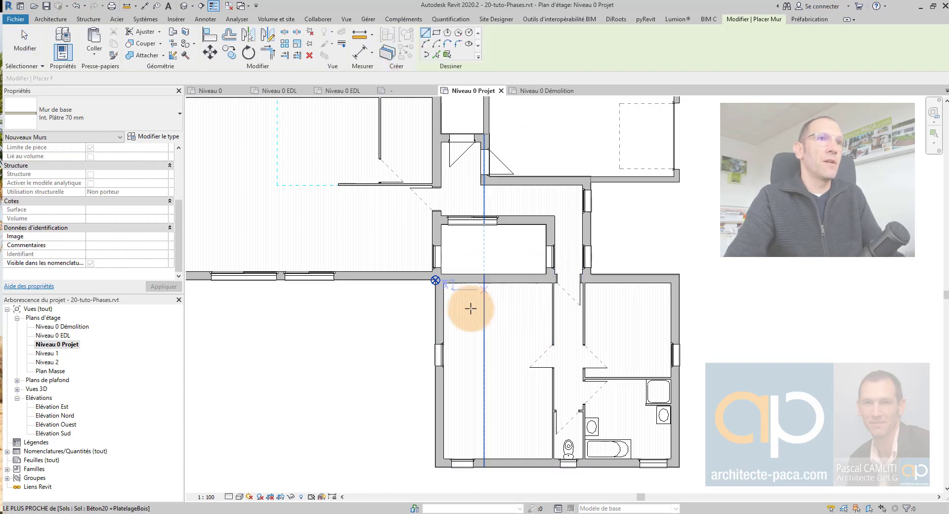
pyautogui.click(443, 299)
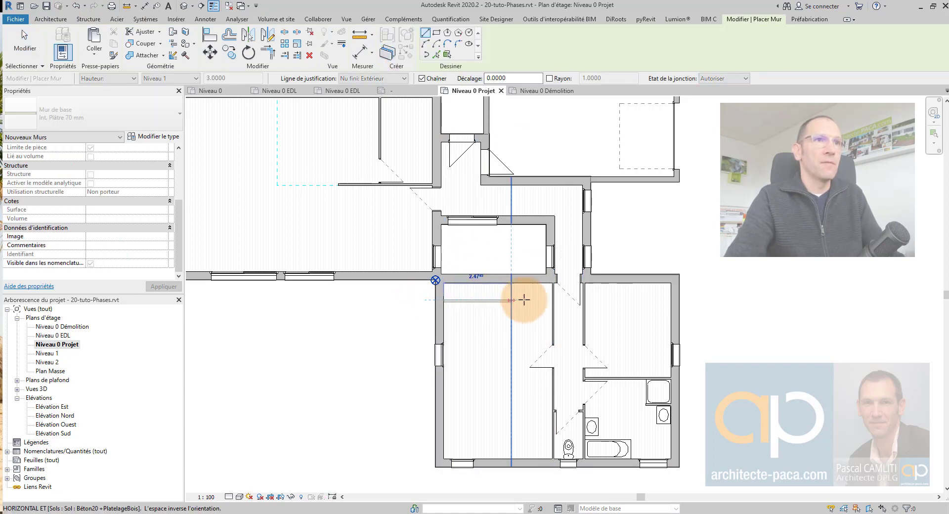
pyautogui.click(552, 300)
pyautogui.press('Escape')
pyautogui.press('Escape')
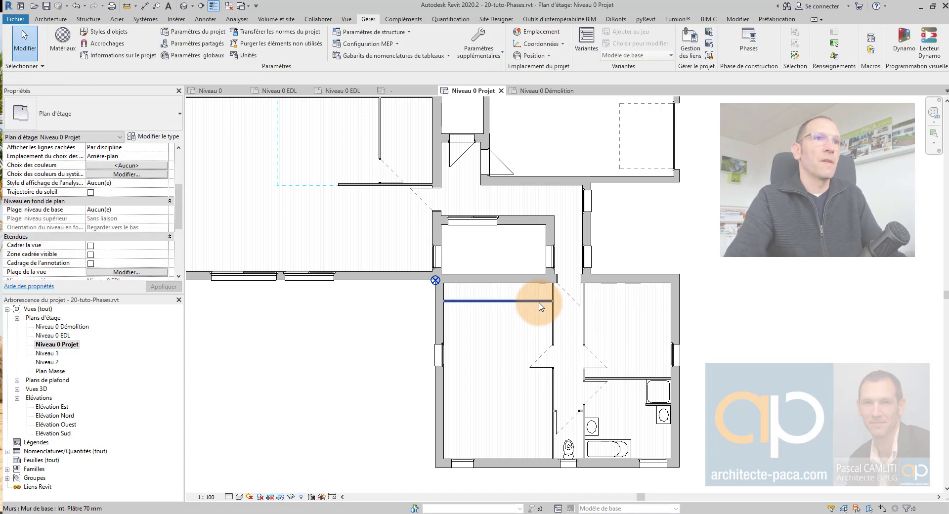
# Check the creation and demolition phases of the new bedroom partition
pyautogui.click(540, 303)
pyautogui.scroll(-3, 119, 237)
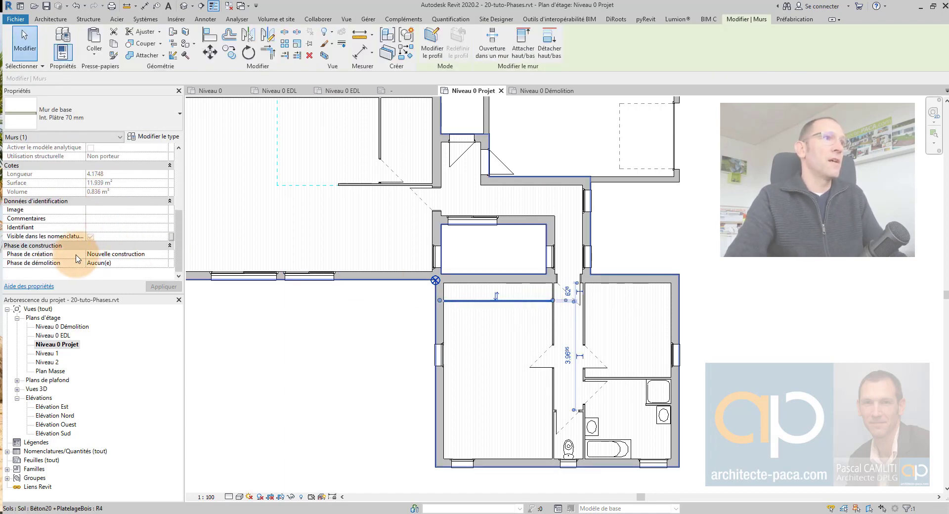
pyautogui.click(333, 324)
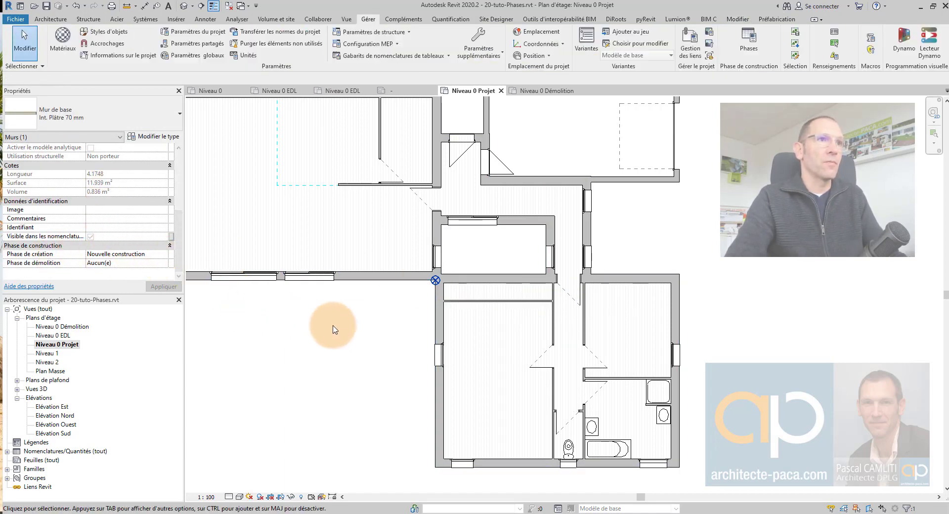
# Check the Niveau 0 EDL plan for the new partition and return to Niveau 0 Projet
pyautogui.doubleClick(58, 335)
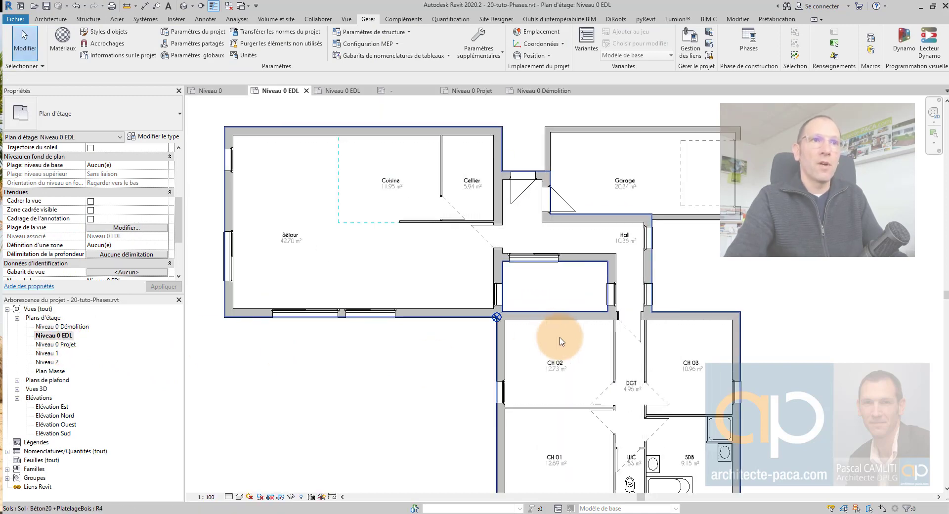
pyautogui.scroll(-1, 561, 341)
pyautogui.scroll(-1, 346, 346)
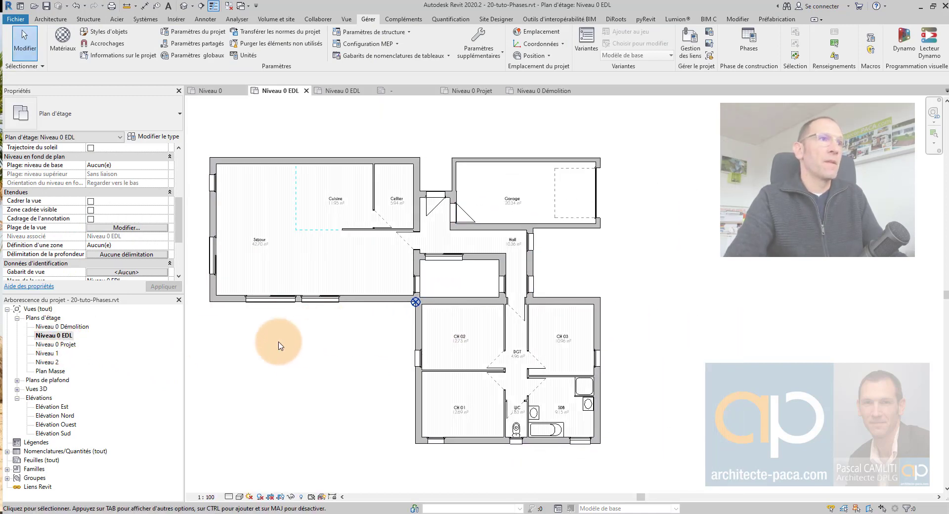
pyautogui.doubleClick(66, 345)
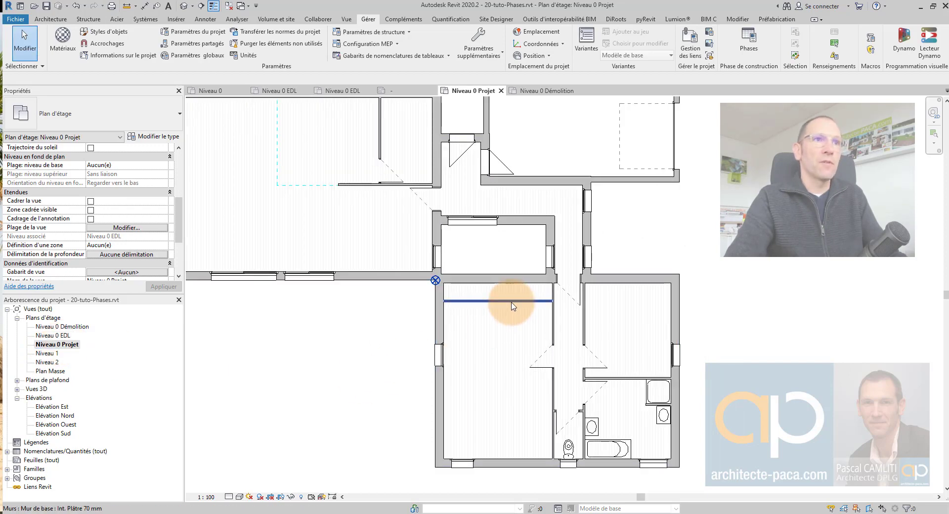
pyautogui.click(512, 302)
pyautogui.scroll(1, 511, 306)
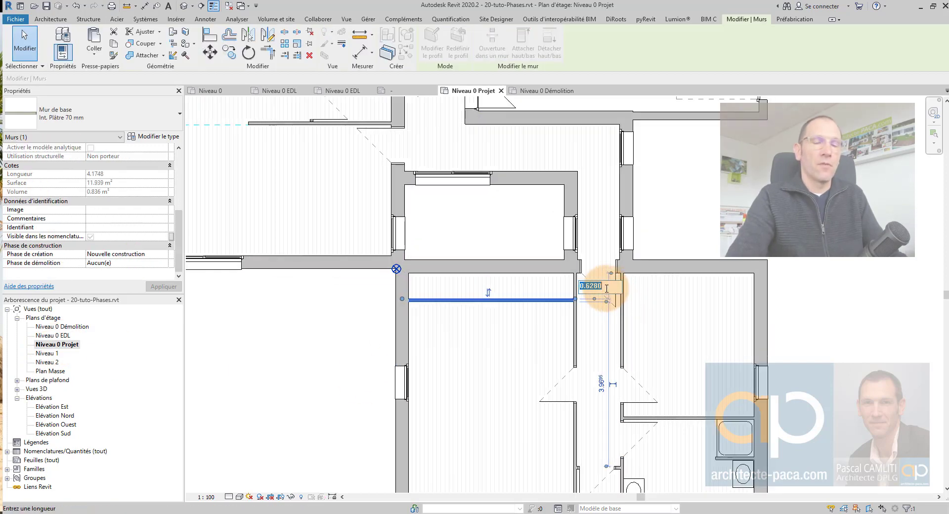
pyautogui.press('Escape')
pyautogui.press('Escape')
# Place rooms with tags in the large merged bedroom and the adjacent bedroom, and check the large room's construction phase
pyautogui.scroll(-2, 494, 311)
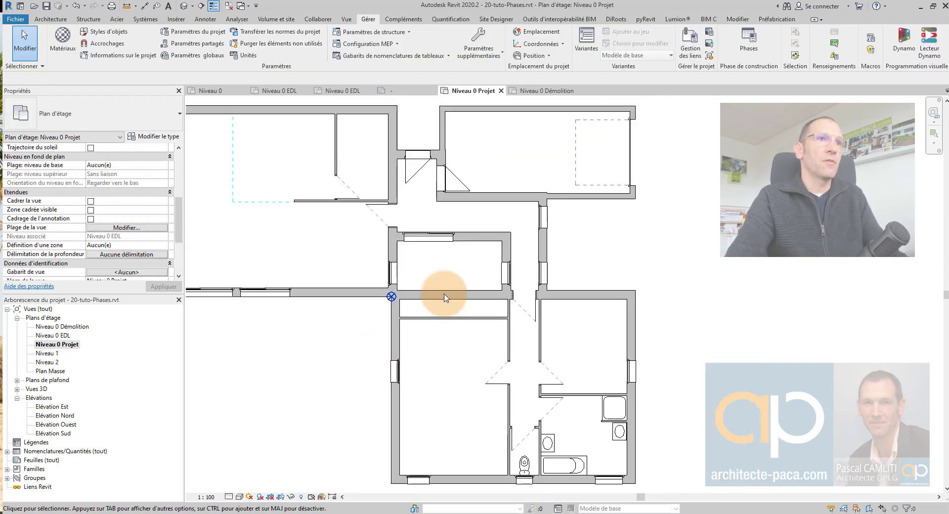
pyautogui.scroll(-1, 303, 329)
pyautogui.scroll(1, 370, 324)
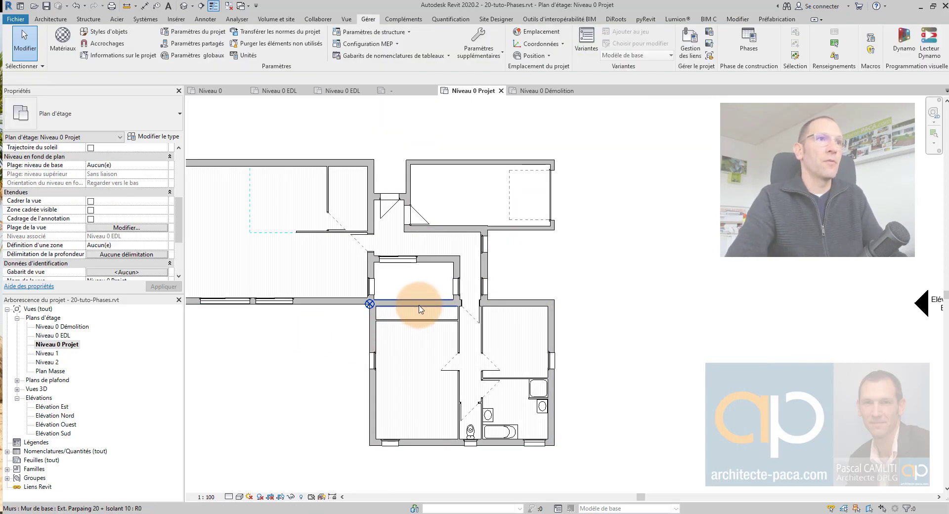
pyautogui.moveTo(297, 349); pyautogui.dragTo(316, 321, button='middle')
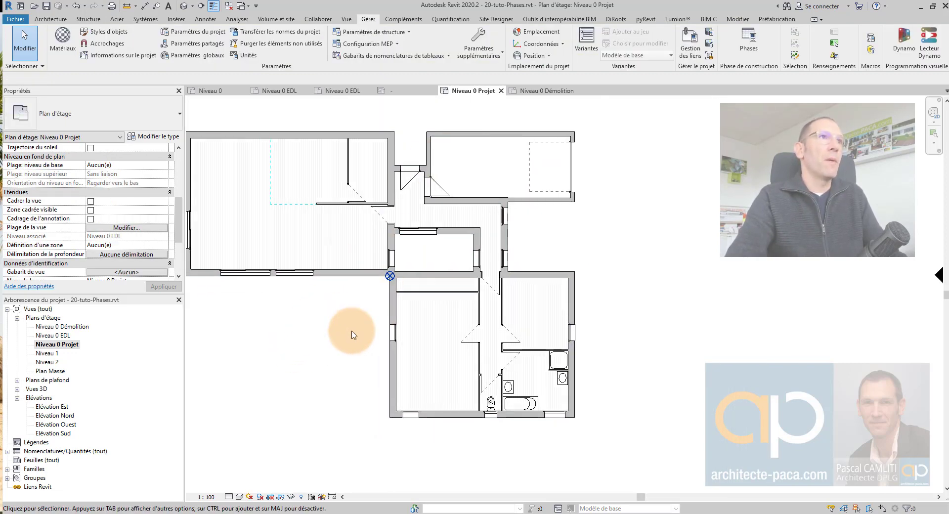
pyautogui.moveTo(365, 340); pyautogui.dragTo(444, 359, button='middle')
pyautogui.click(50, 19)
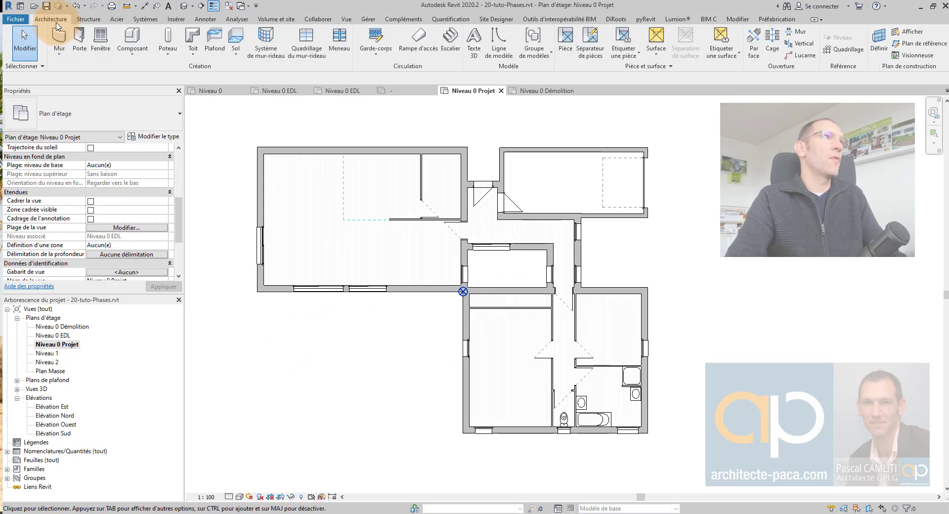
pyautogui.click(455, 99)
pyautogui.click(565, 42)
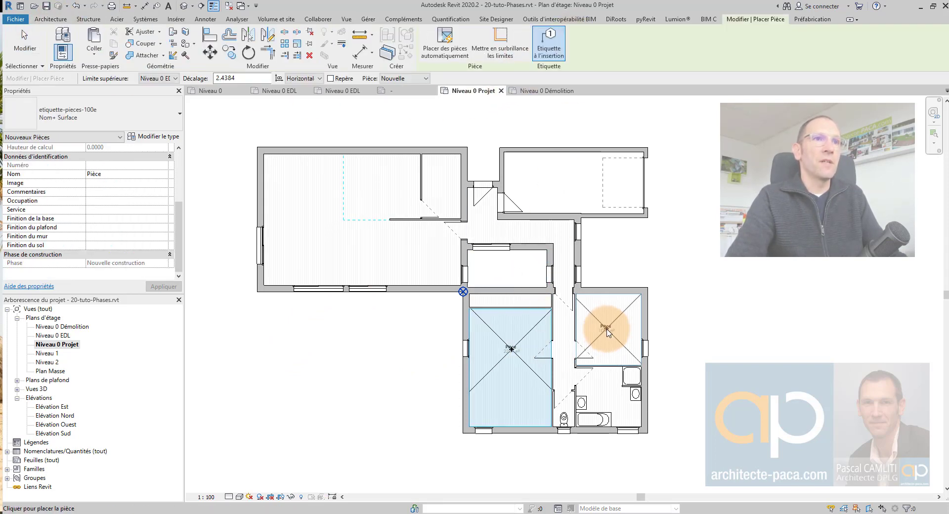
pyautogui.click(606, 327)
pyautogui.press('Escape')
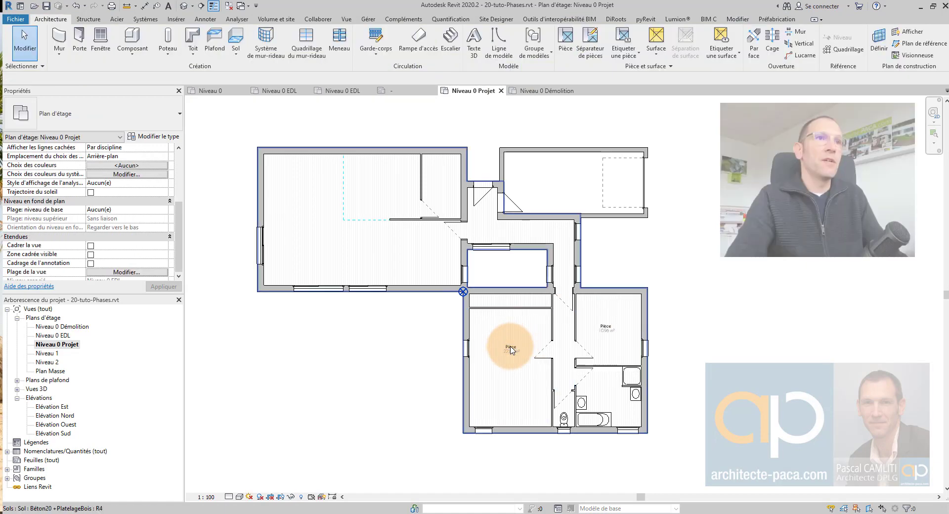
pyautogui.click(511, 350)
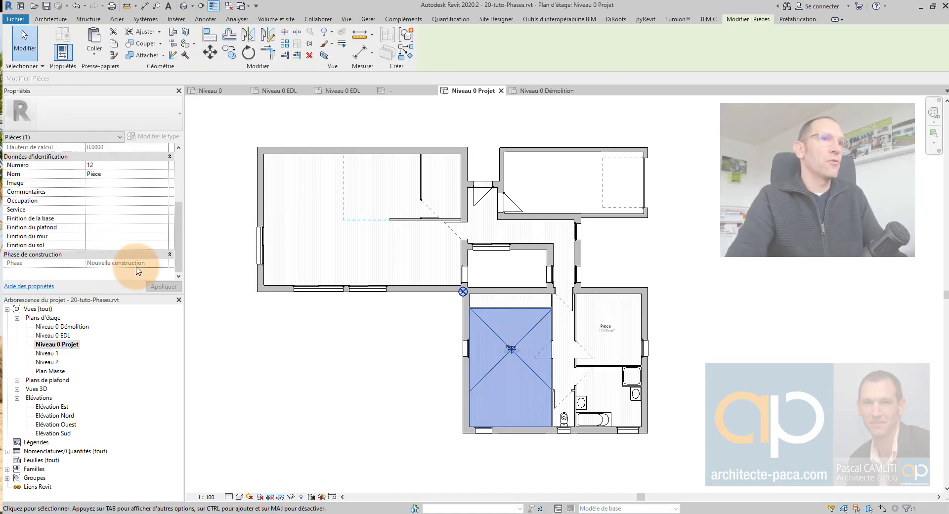
pyautogui.click(365, 359)
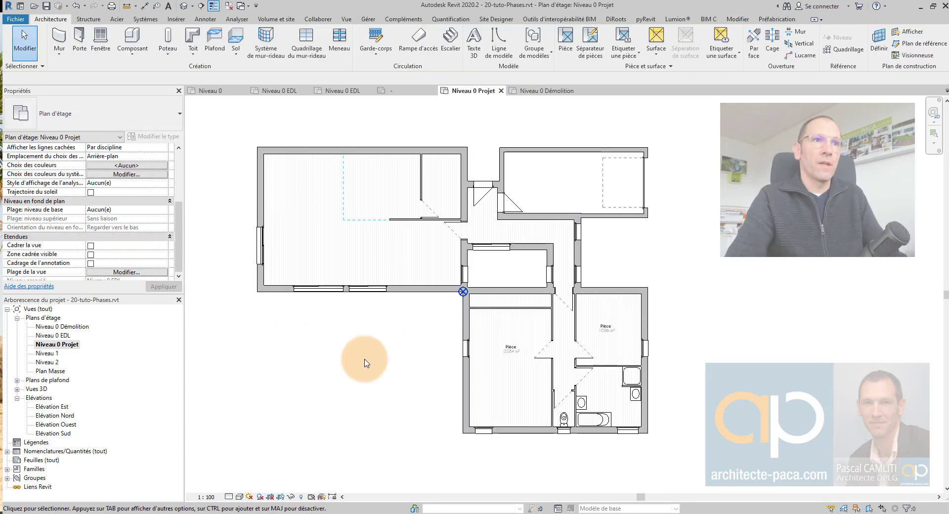
# Name the large bedroom's room Chambre parentale through its tag
pyautogui.click(512, 350)
pyautogui.scroll(1, 513, 352)
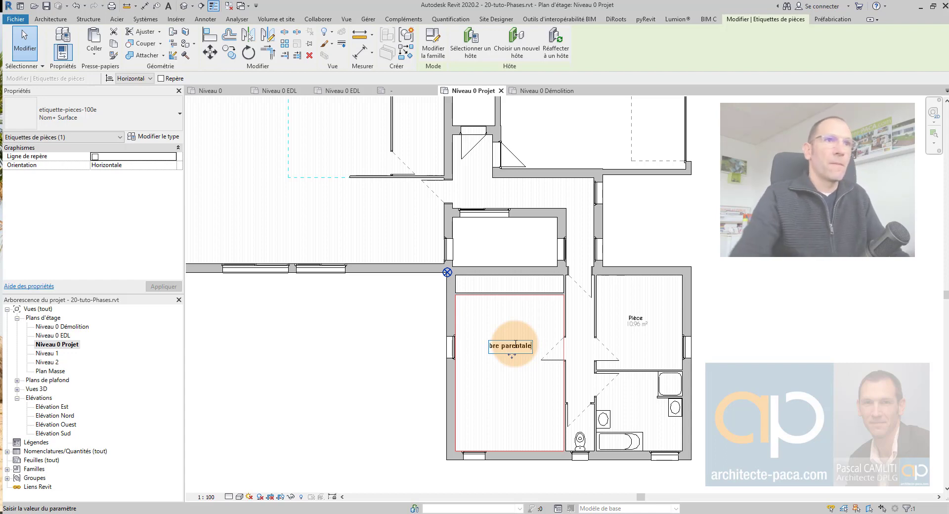
pyautogui.click(379, 335)
pyautogui.click(377, 334)
# Shorten the large bedroom's room name to "Chambre parent."
pyautogui.scroll(-2, 385, 332)
pyautogui.scroll(3, 459, 336)
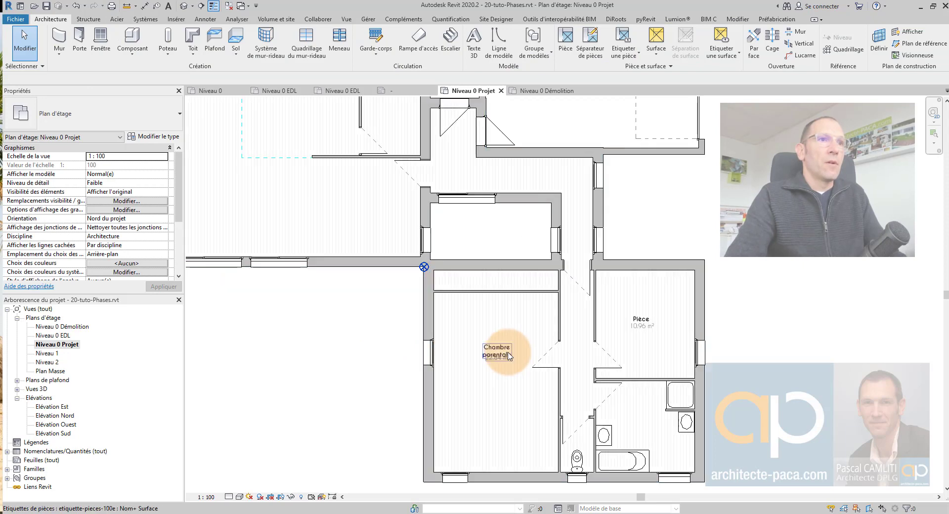
pyautogui.click(509, 355)
pyautogui.moveTo(505, 352); pyautogui.dragTo(531, 352)
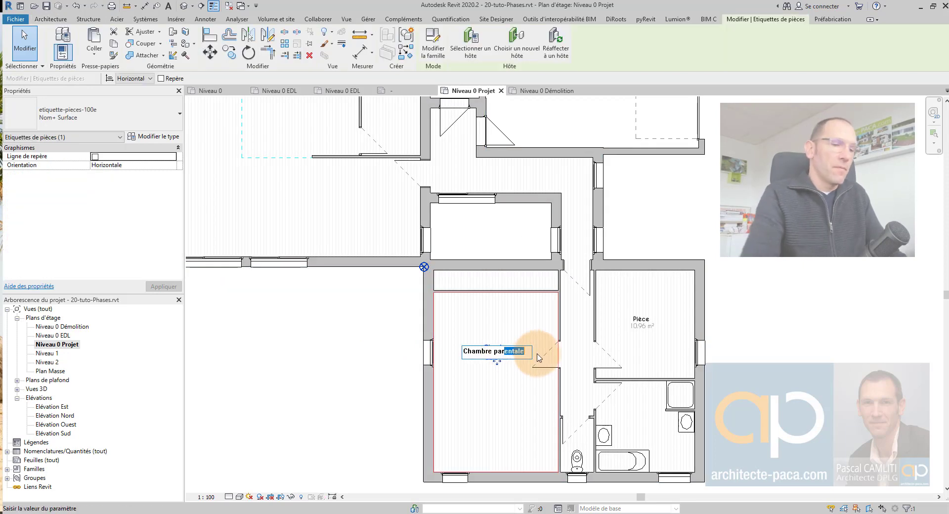
pyautogui.press('BackSpace')
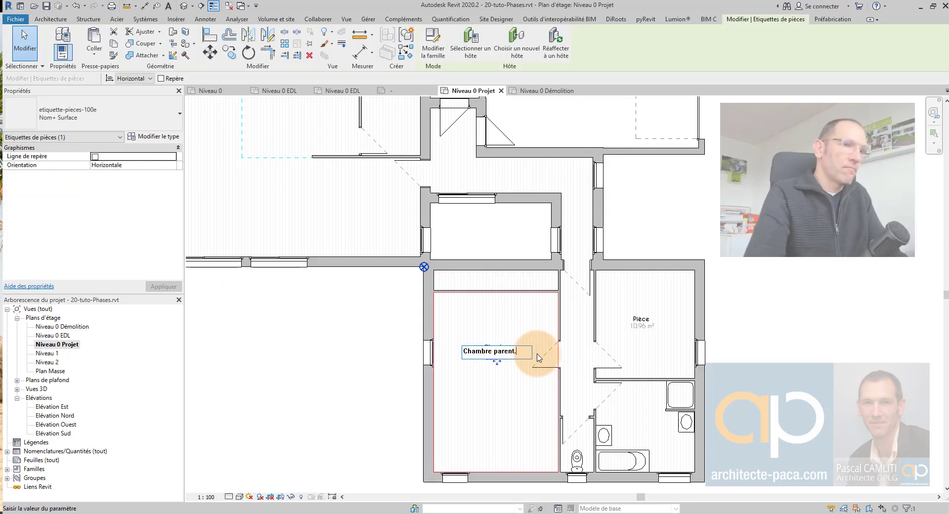
pyautogui.click(391, 322)
pyautogui.click(379, 326)
pyautogui.scroll(-4, 375, 328)
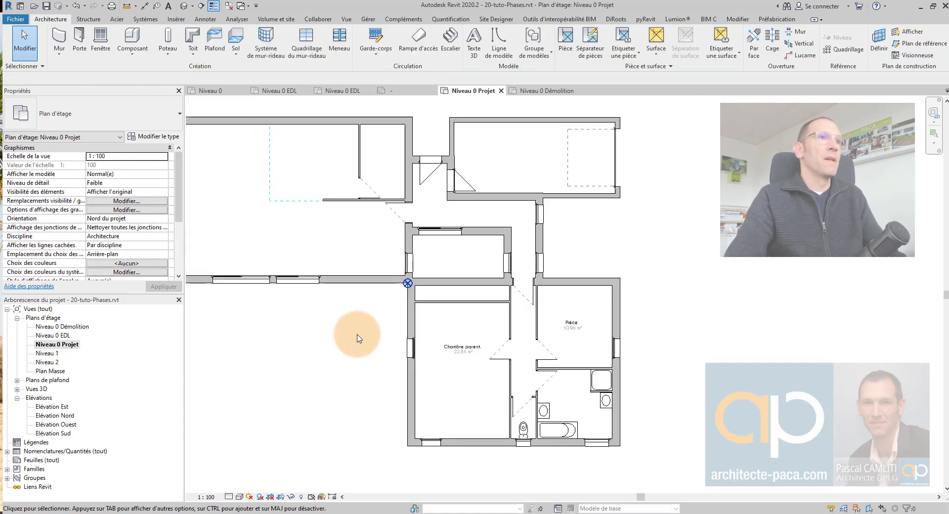
# Place a 2 Vantaux coulissants PF 1.8m x 2.15m - Appui Béton window in the living room's upper wall and check its phases
pyautogui.moveTo(369, 313); pyautogui.dragTo(398, 373, button='middle')
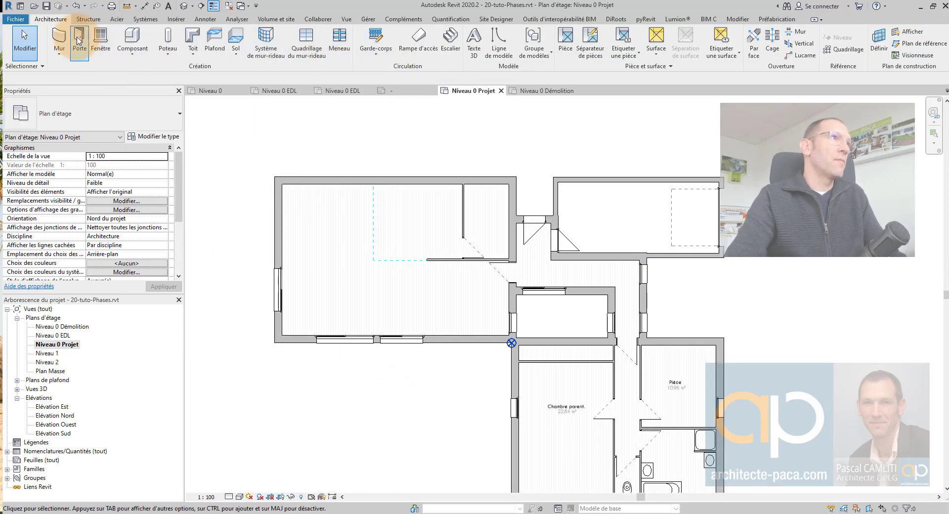
pyautogui.click(101, 44)
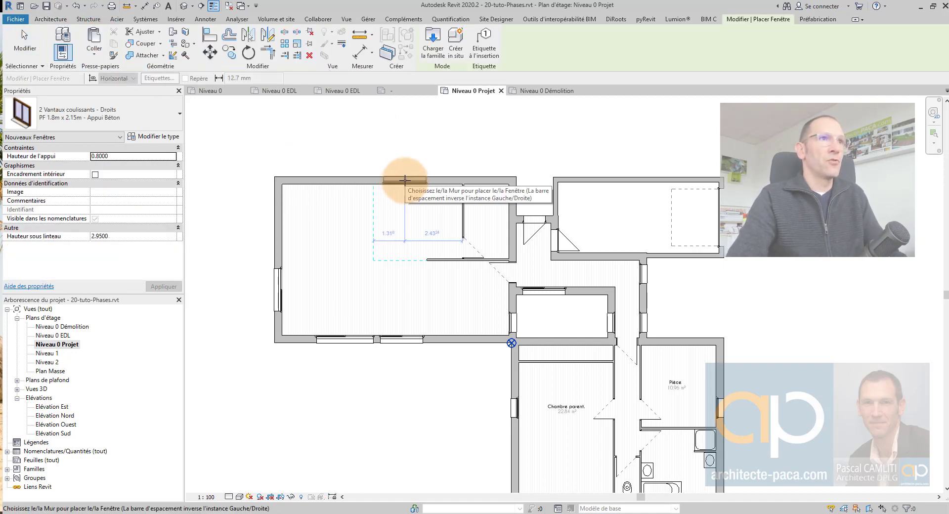
pyautogui.click(405, 180)
pyautogui.press('Escape')
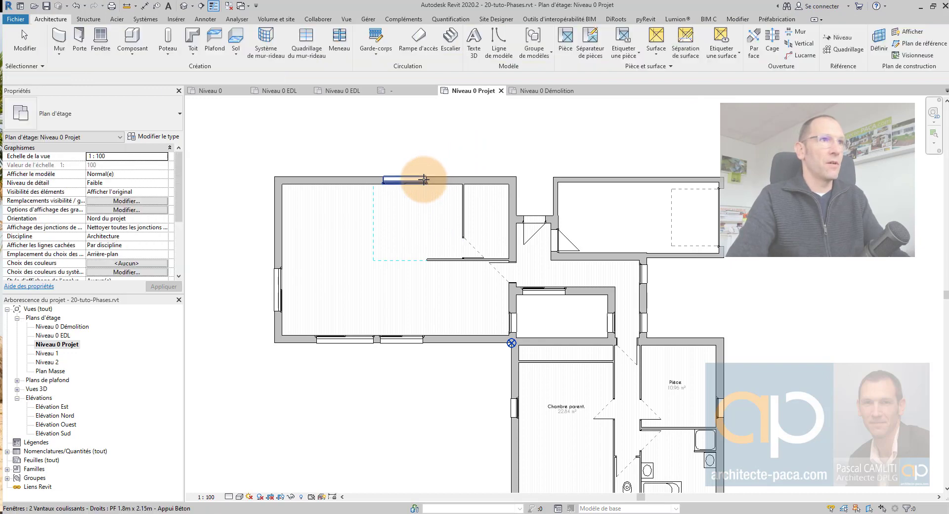
pyautogui.click(419, 180)
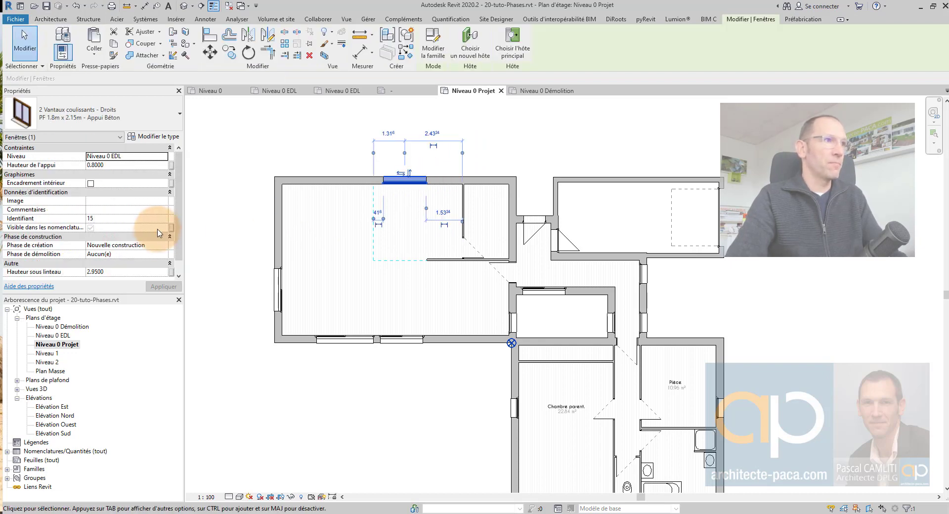
pyautogui.click(223, 240)
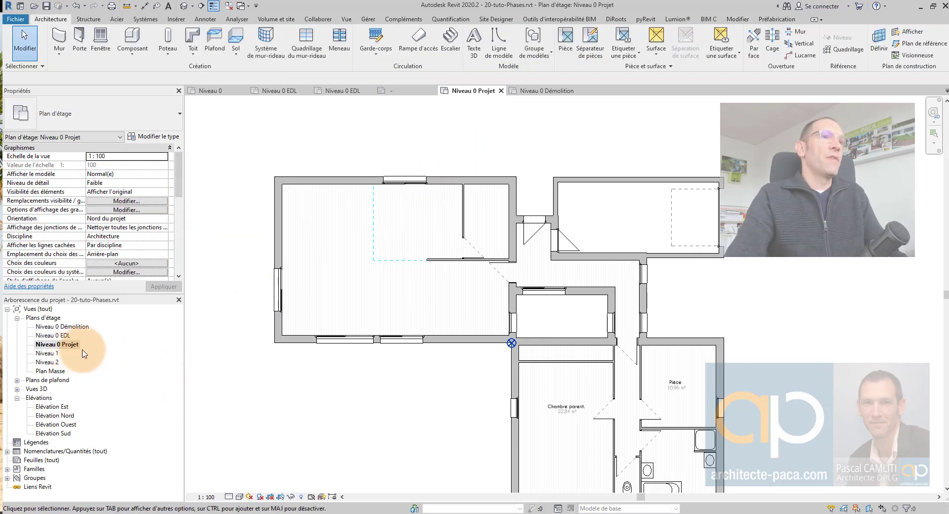
# Set the phase filter of the Niveau 0 Projet view to 3.Eléments projetés
pyautogui.moveTo(435, 408); pyautogui.dragTo(428, 365, button='middle')
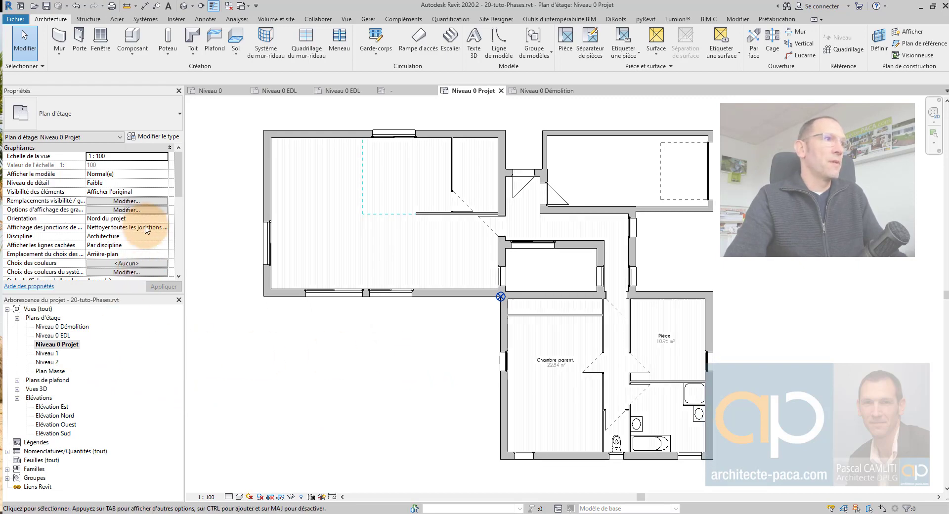
pyautogui.scroll(-6, 146, 229)
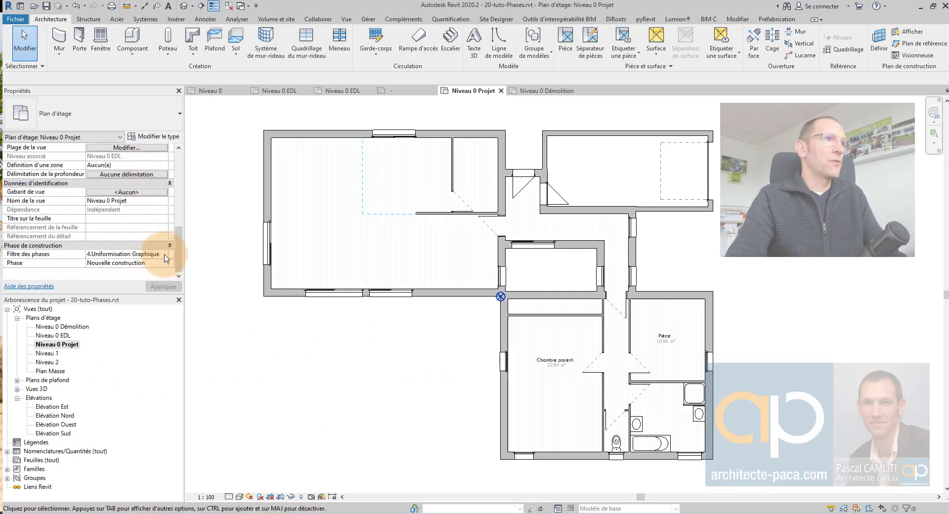
pyautogui.click(164, 255)
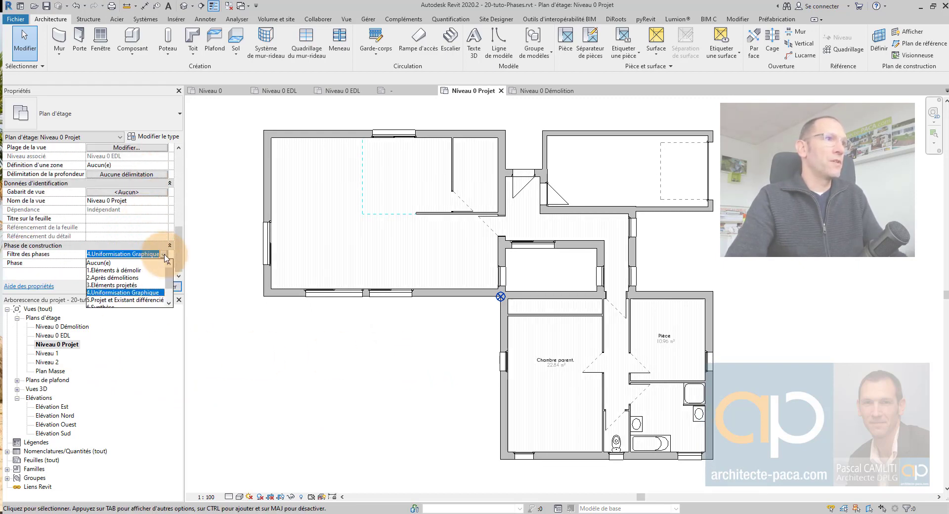
pyautogui.click(130, 285)
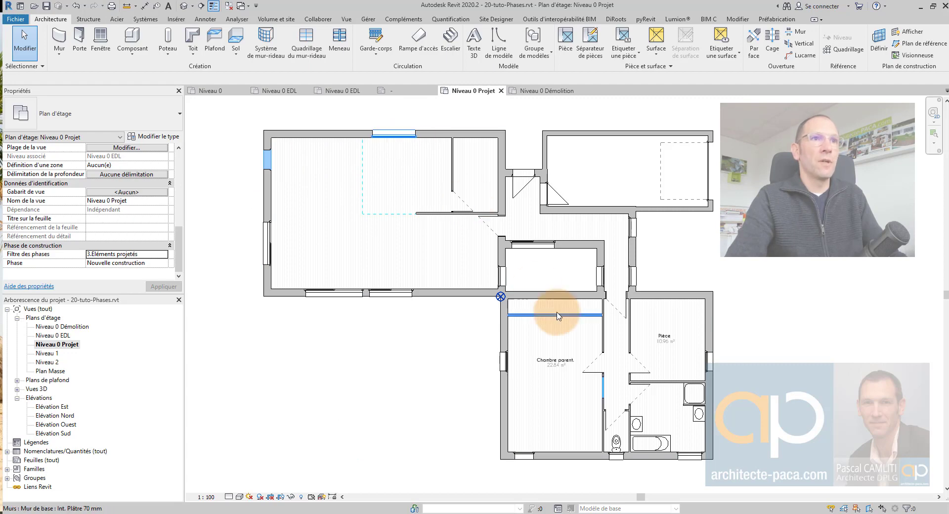
pyautogui.scroll(-1, 437, 385)
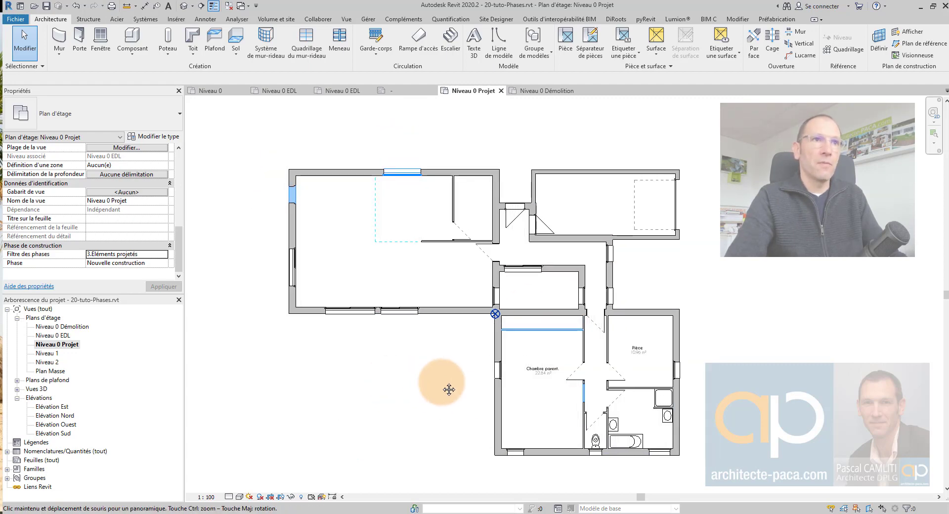
# Set the phase filter of the Niveau 0 Projet view to 6.Synthèse and examine the plan
pyautogui.click(165, 254)
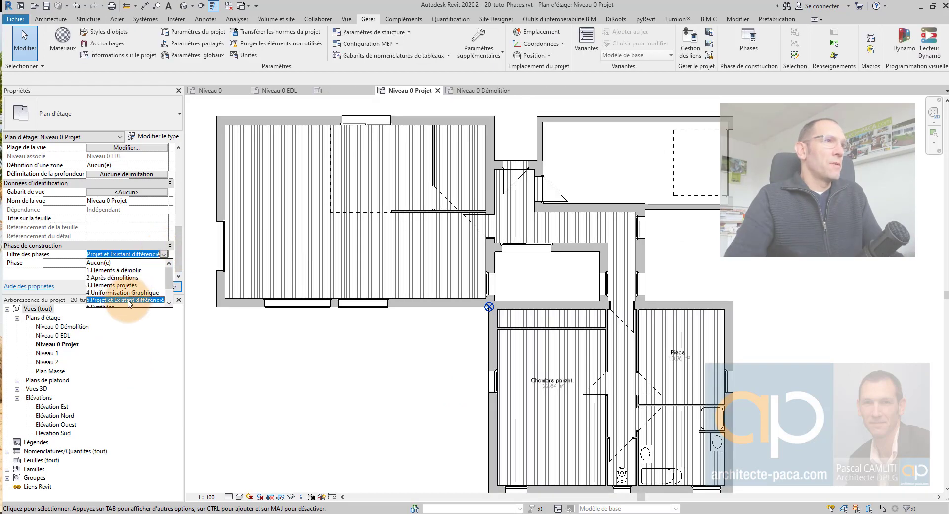
pyautogui.scroll(-1, 122, 290)
pyautogui.click(109, 286)
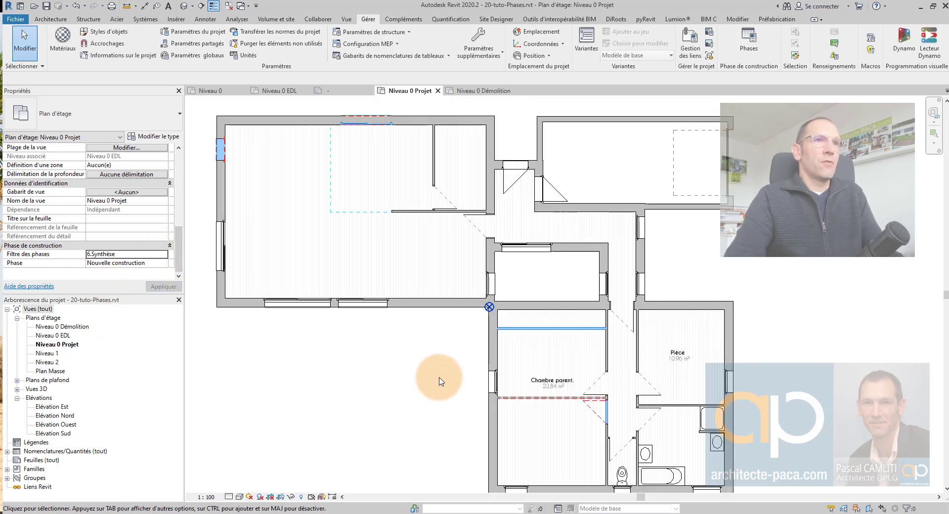
pyautogui.moveTo(439, 377); pyautogui.dragTo(440, 375, button='middle')
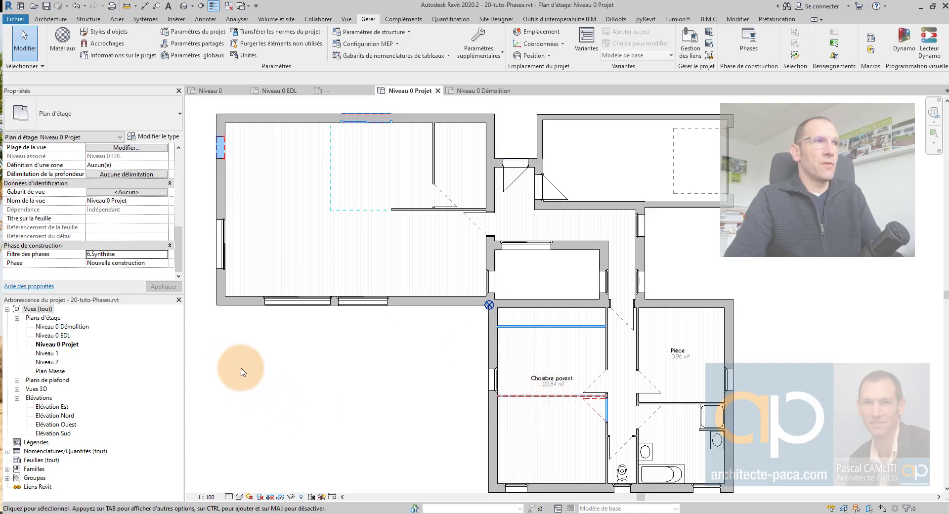
pyautogui.scroll(-1, 311, 381)
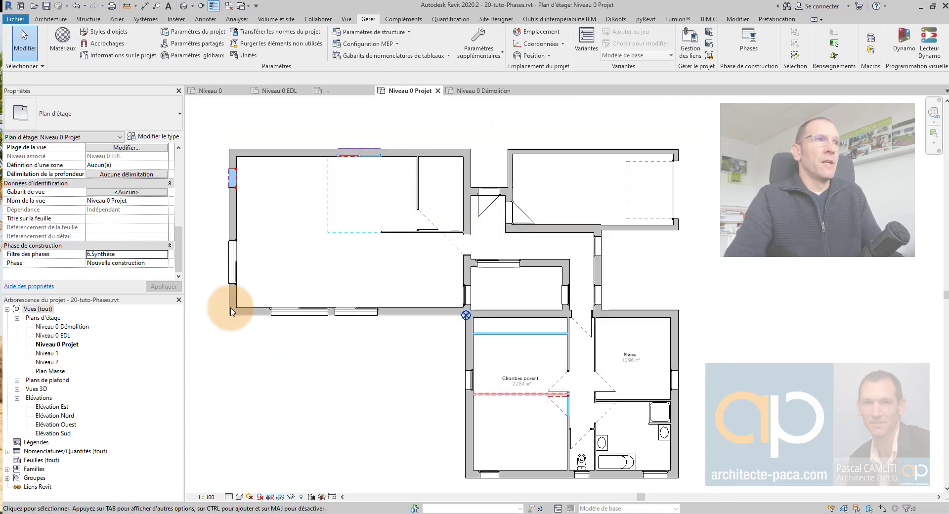
# Set the phase of the Niveau 0 Projet view to Existante
pyautogui.click(161, 267)
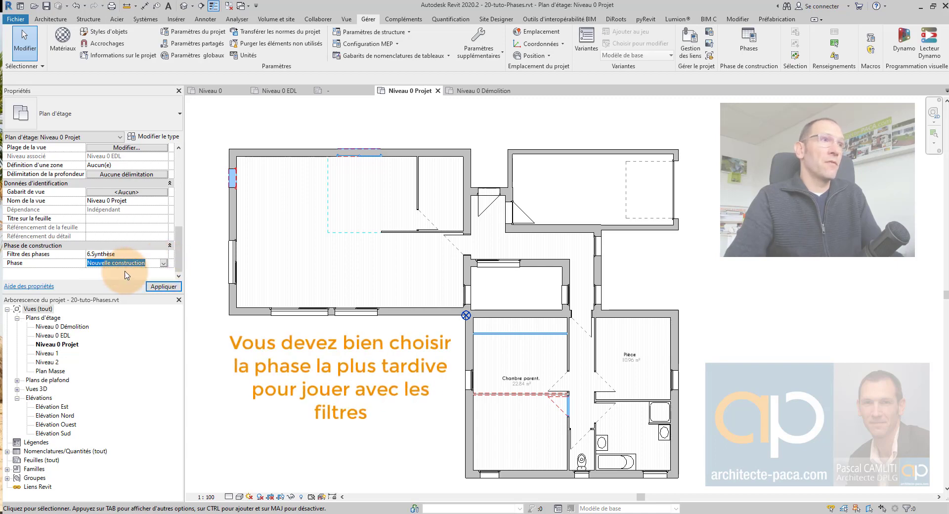
pyautogui.click(164, 287)
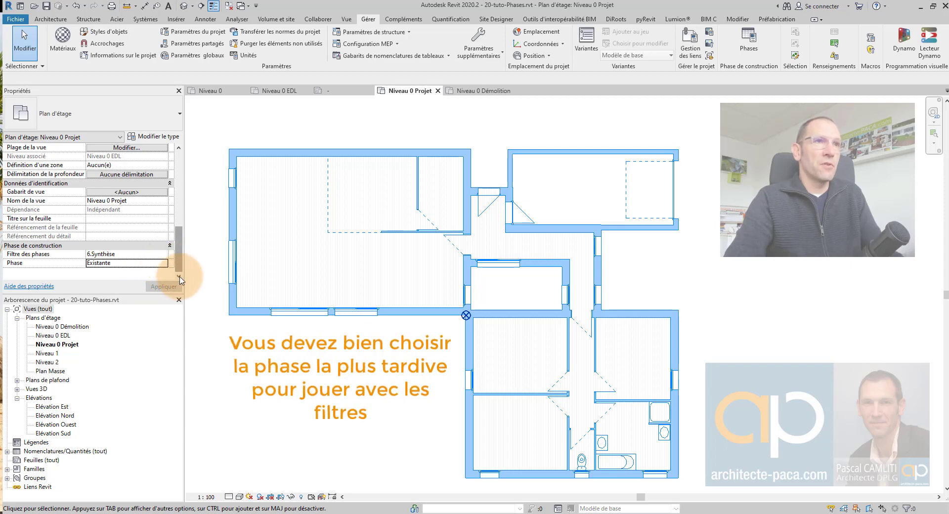
# Set the Niveau 0 Projet view's phase filter to 3.Eléments projetés and its phase to Nouvelle construction
pyautogui.click(164, 255)
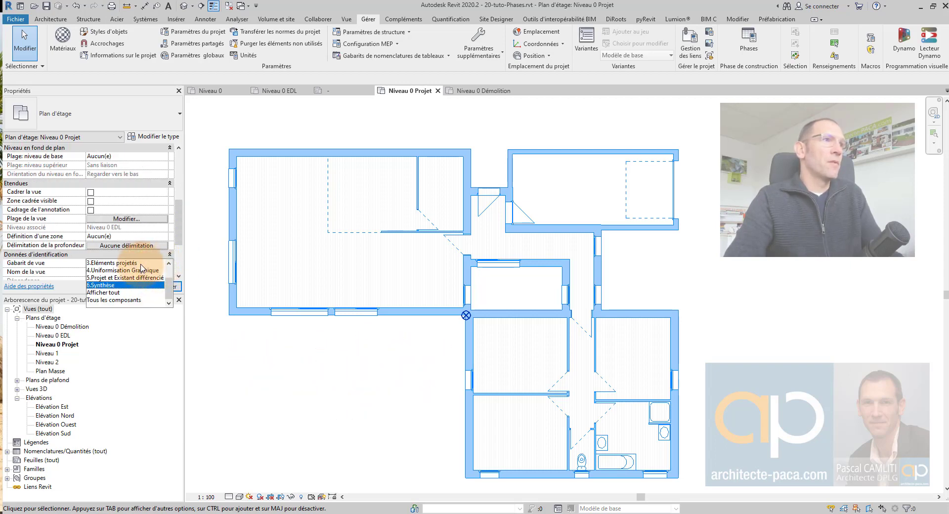
pyautogui.click(157, 277)
pyautogui.click(164, 287)
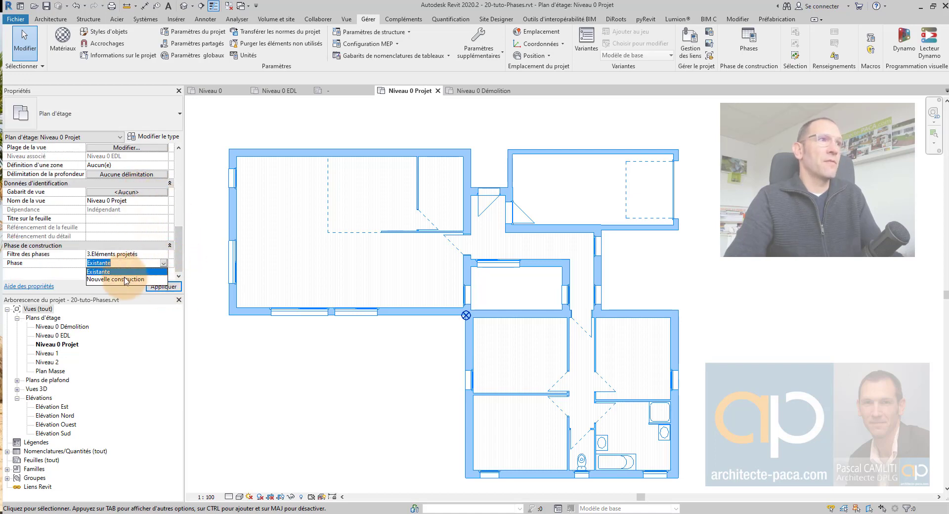
pyautogui.click(122, 280)
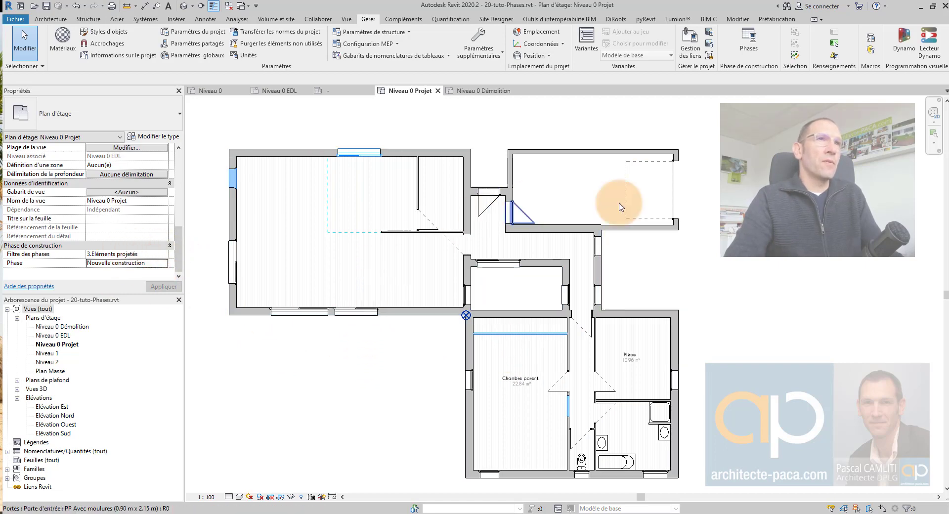
# Check the order of the project phases in the phasing settings and leave them without changes
pyautogui.click(749, 49)
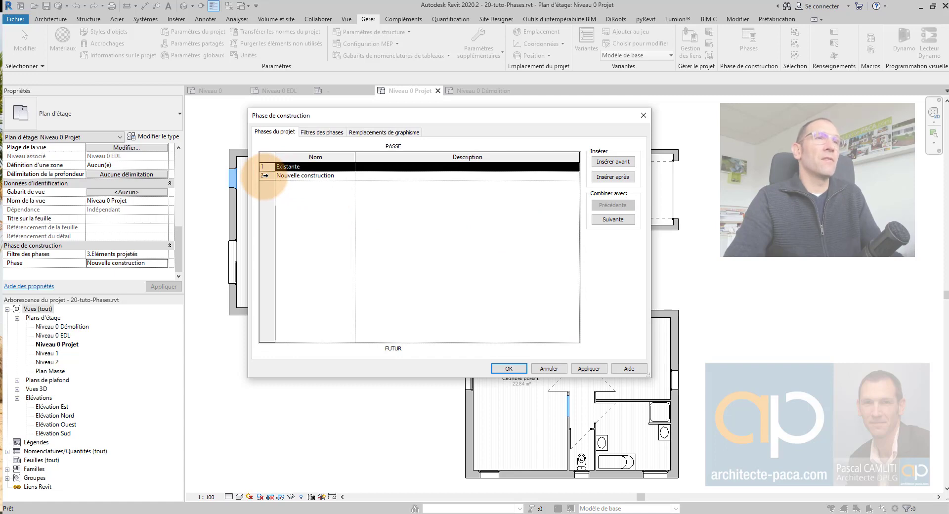
pyautogui.click(548, 368)
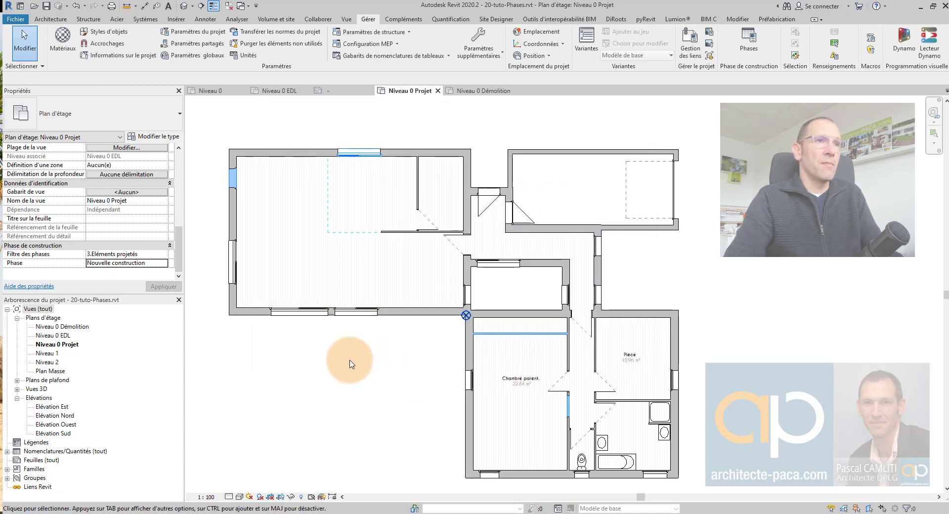
# Set the phase filter of the Niveau 0 Projet view to 4.Uniformisation Graphique
pyautogui.click(162, 256)
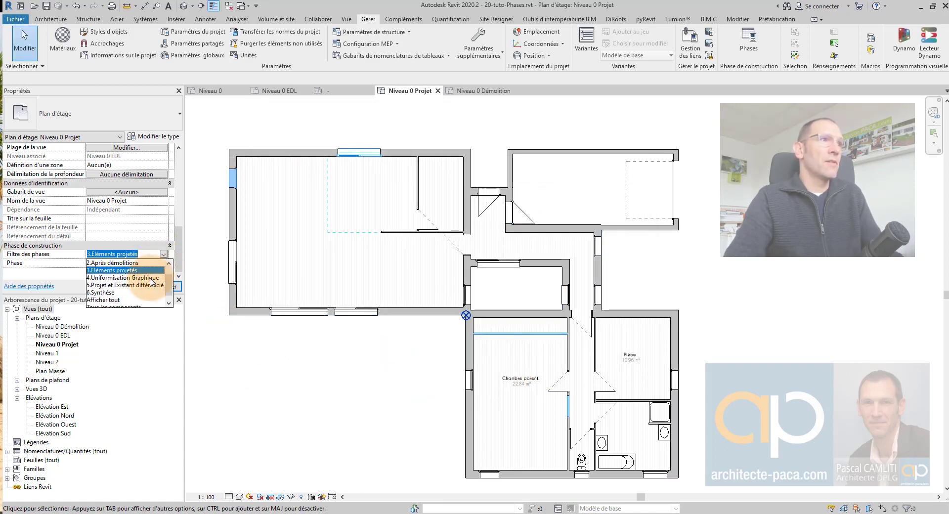
pyautogui.click(151, 278)
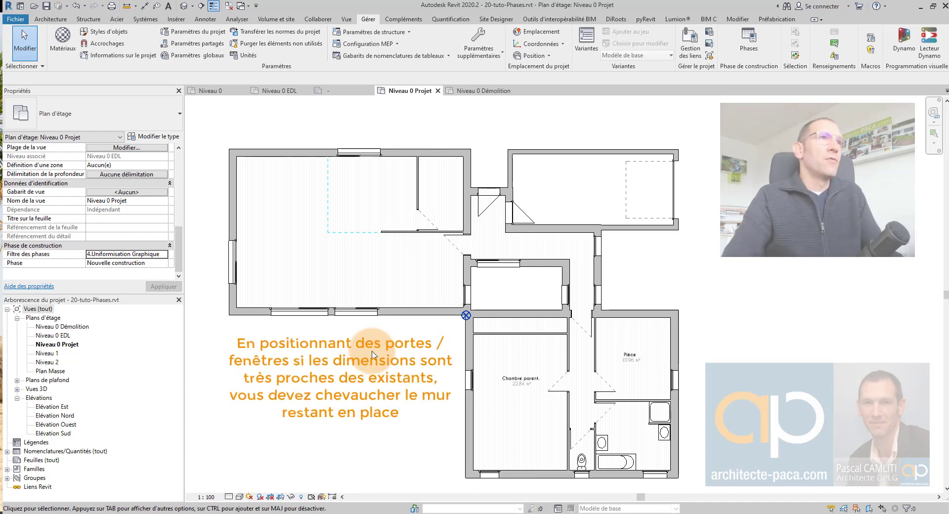
# Open the default 3D view and compare the house in its Existante and Nouvelle construction phases, ending on Nouvelle construction
pyautogui.click(184, 6)
pyautogui.scroll(1, 533, 357)
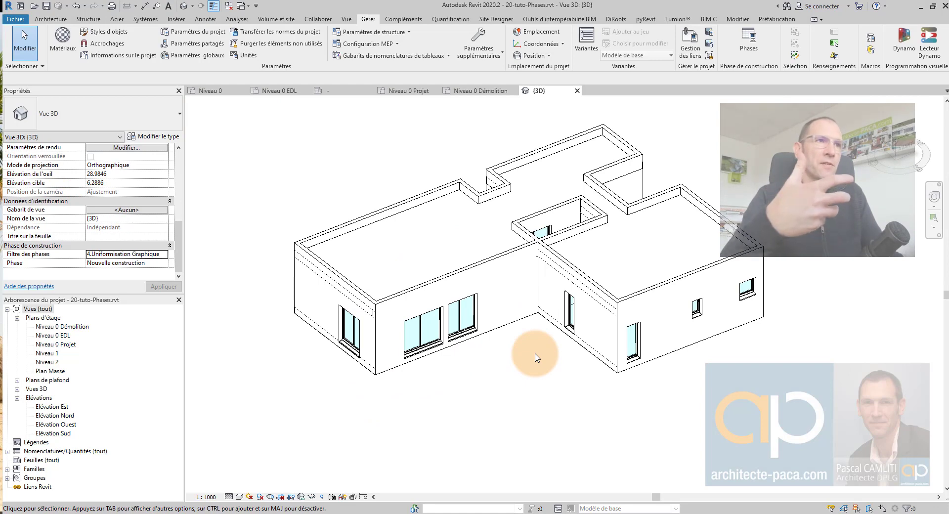
pyautogui.click(166, 267)
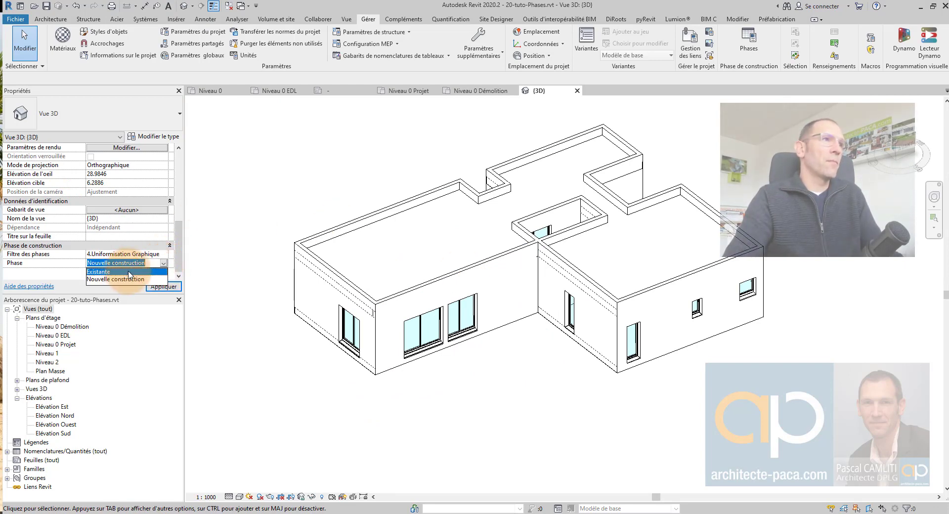
pyautogui.click(148, 272)
pyautogui.click(165, 286)
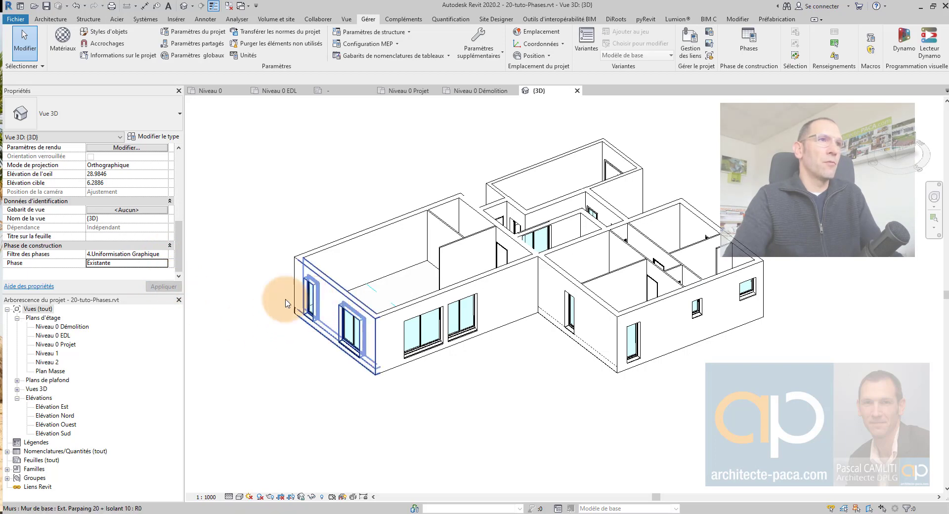
pyautogui.click(165, 266)
pyautogui.click(135, 280)
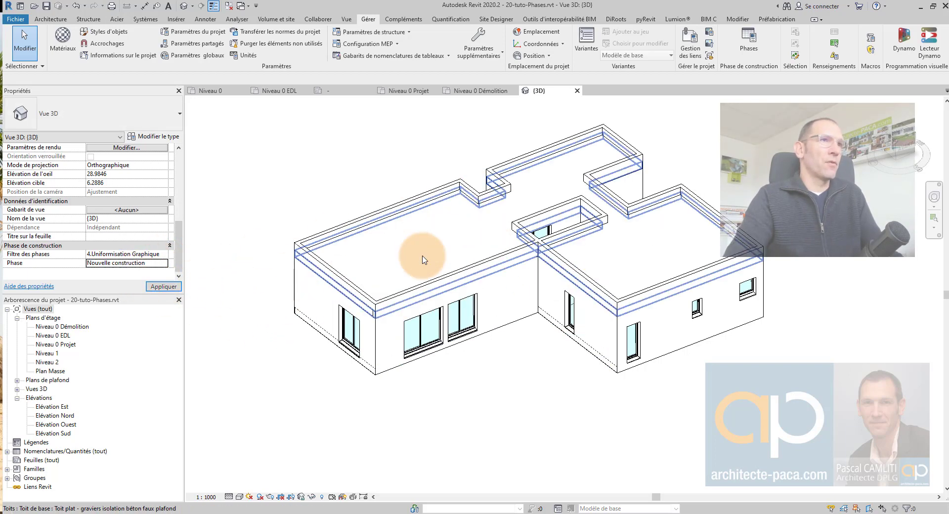
# Set the creation phase of the flat roof to Existante in the 3D view
pyautogui.click(388, 247)
pyautogui.click(127, 254)
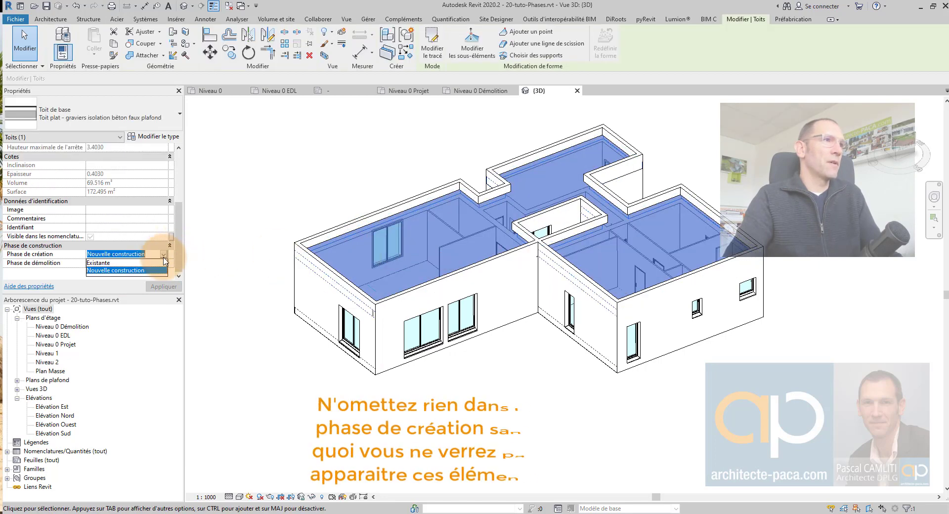
pyautogui.click(125, 268)
# Set the creation phase of the whole chain of parapet walls around the roof's outer edge to Existante
pyautogui.click(351, 234)
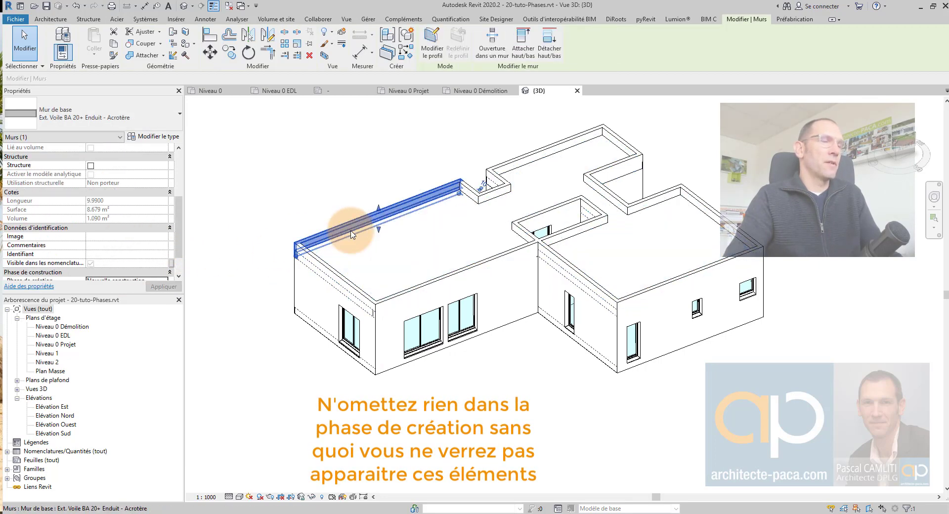
pyautogui.press('Tab')
pyautogui.click(352, 234)
pyautogui.scroll(-1, 174, 262)
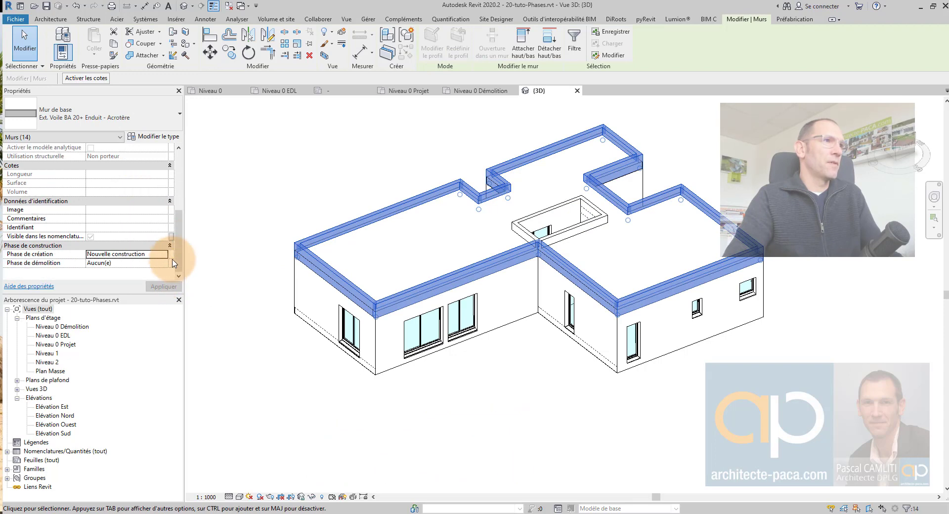
pyautogui.click(164, 254)
pyautogui.click(116, 262)
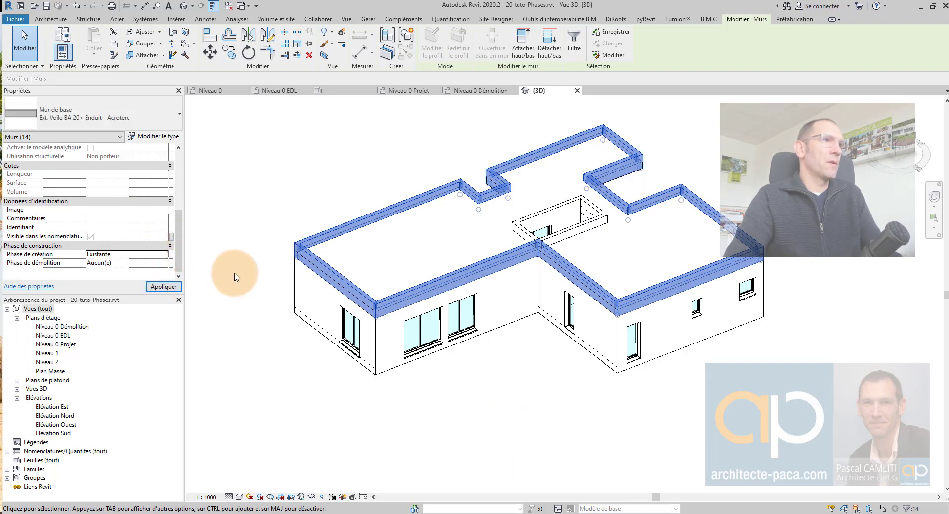
pyautogui.click(244, 290)
# Set the phase of the 3D view to Existante
pyautogui.scroll(-2, 161, 272)
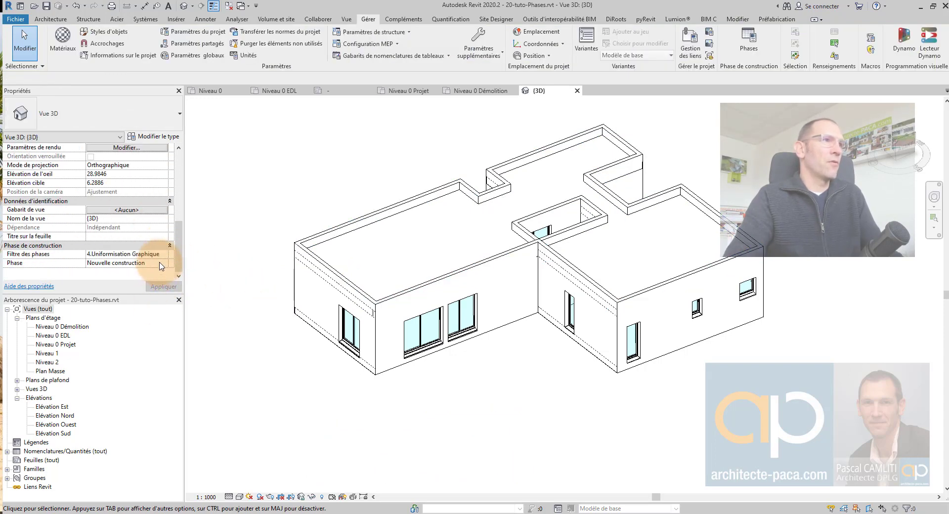
pyautogui.click(164, 265)
pyautogui.click(123, 272)
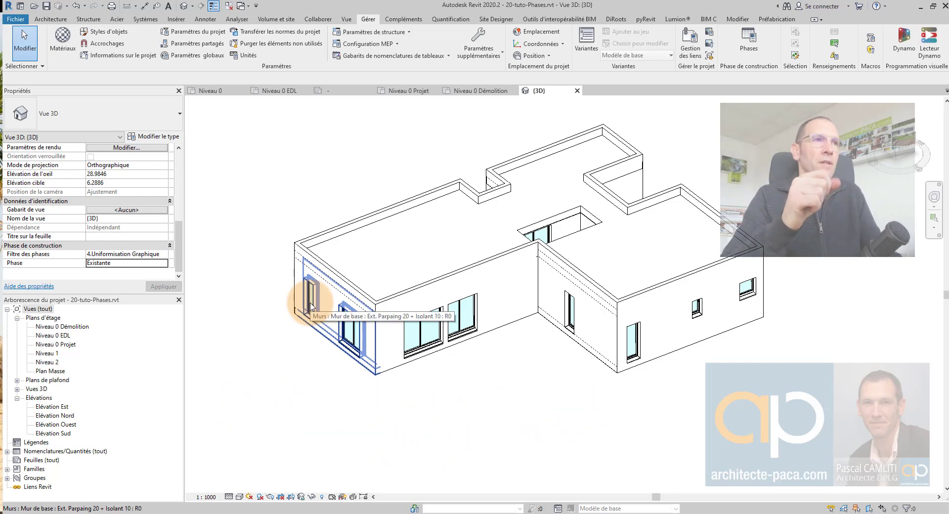
# In the Niveau 0 Projet plan, place a 1 Vantail - Droit 0.60 m x 0.95 m window in the west exterior wall near its north end
pyautogui.doubleClick(56, 344)
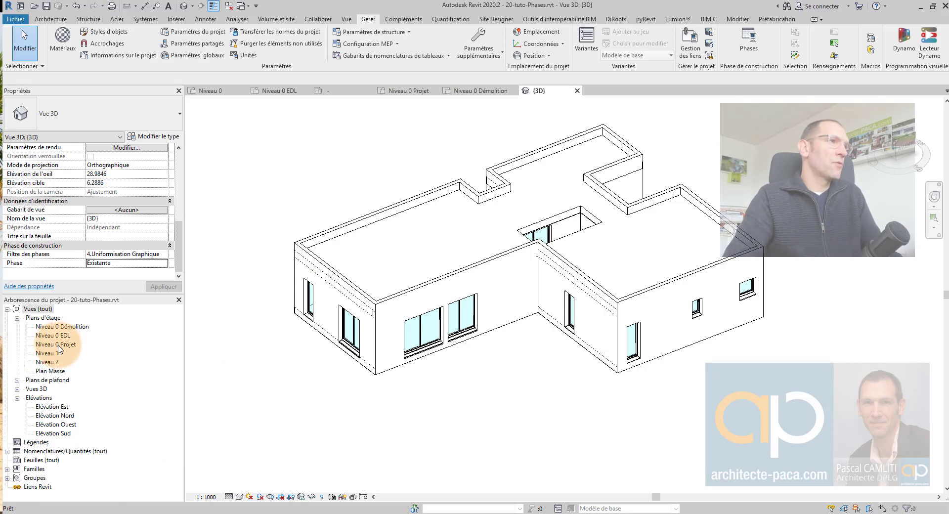
pyautogui.scroll(3, 299, 227)
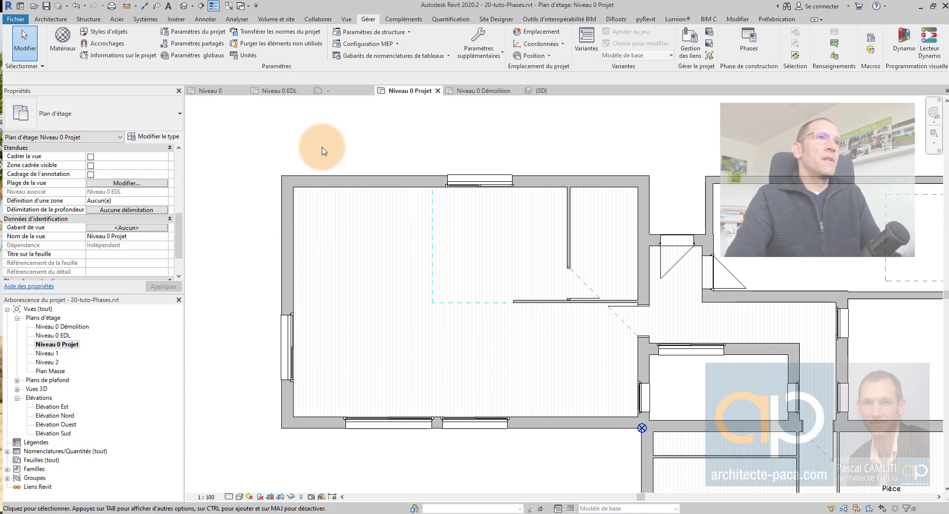
pyautogui.click(48, 19)
pyautogui.click(94, 38)
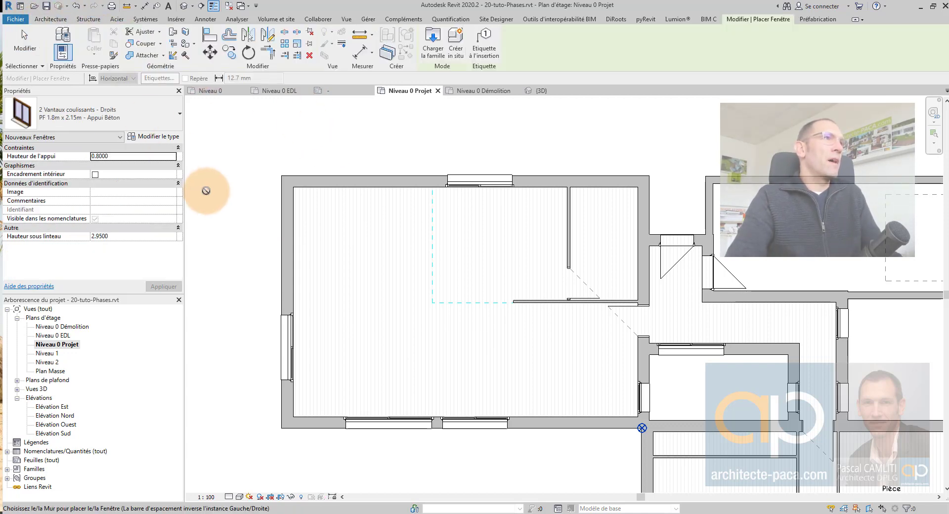
pyautogui.click(116, 121)
pyautogui.click(91, 166)
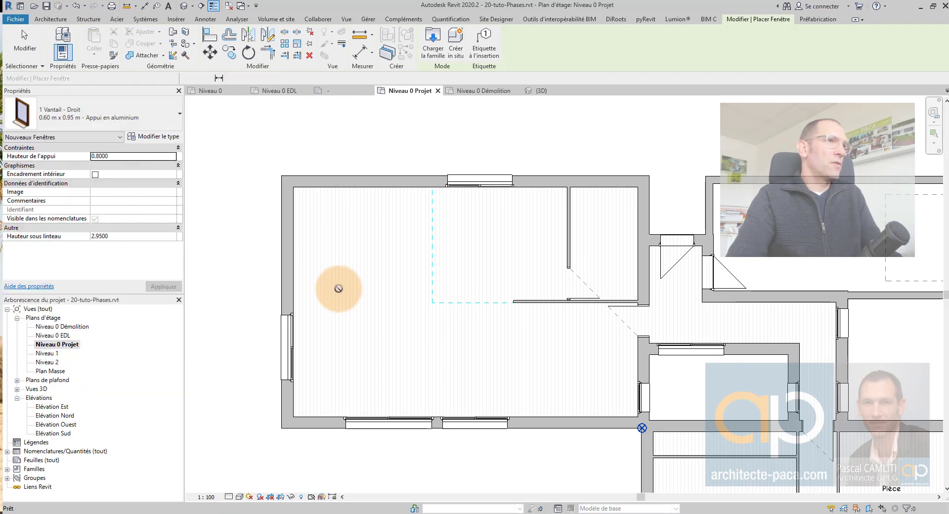
pyautogui.click(285, 226)
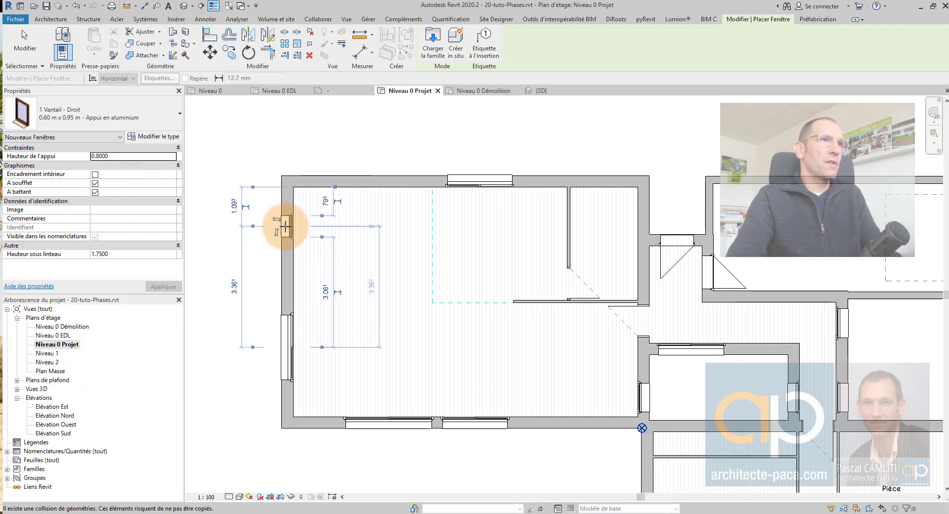
pyautogui.press('Escape')
pyautogui.press('Escape')
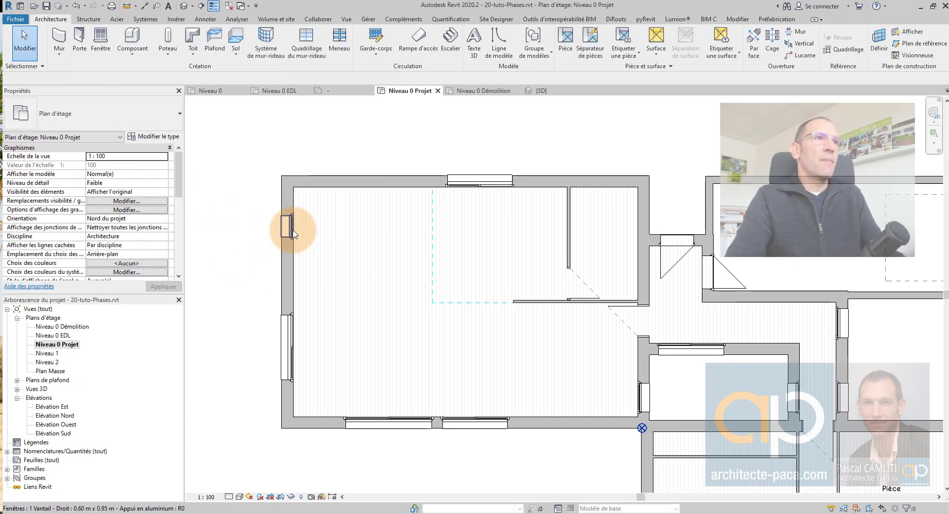
# Examine how the new window sits in the west exterior wall of the Niveau 0 Projet plan
pyautogui.scroll(2, 260, 228)
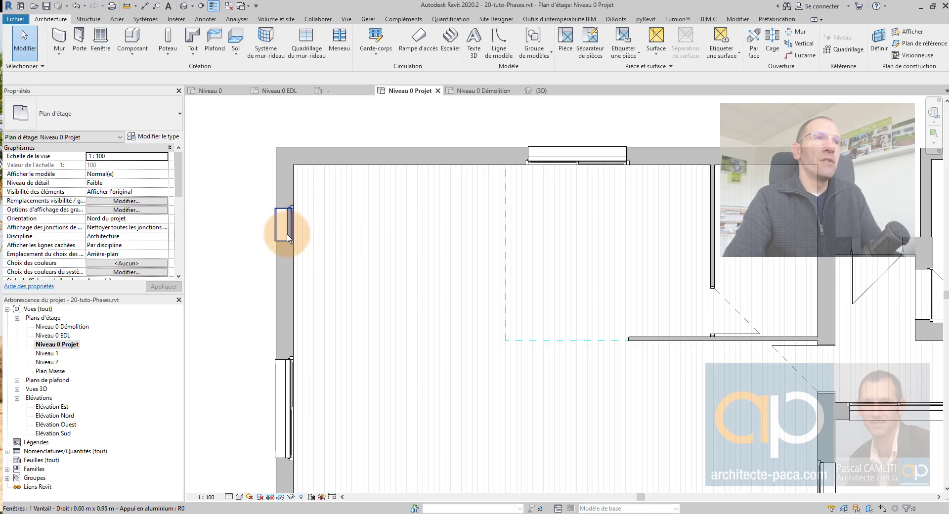
pyautogui.scroll(2, 290, 228)
pyautogui.click(291, 214)
pyautogui.moveTo(291, 214); pyautogui.dragTo(292, 214)
pyautogui.click(244, 220)
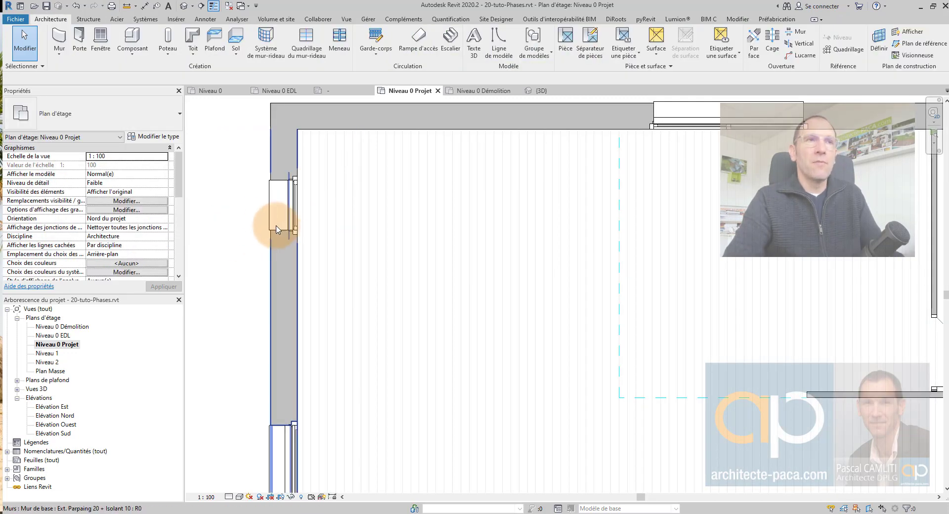
pyautogui.scroll(-2, 277, 230)
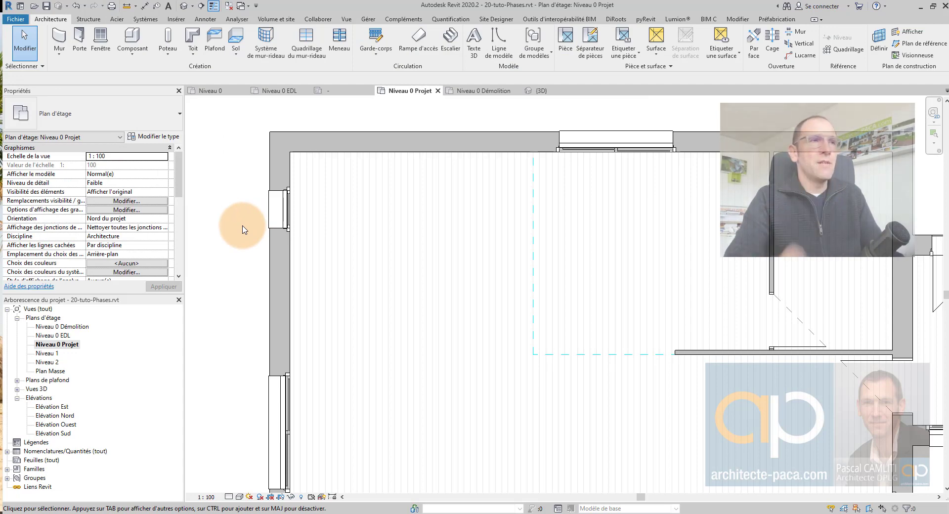
pyautogui.scroll(3, 242, 229)
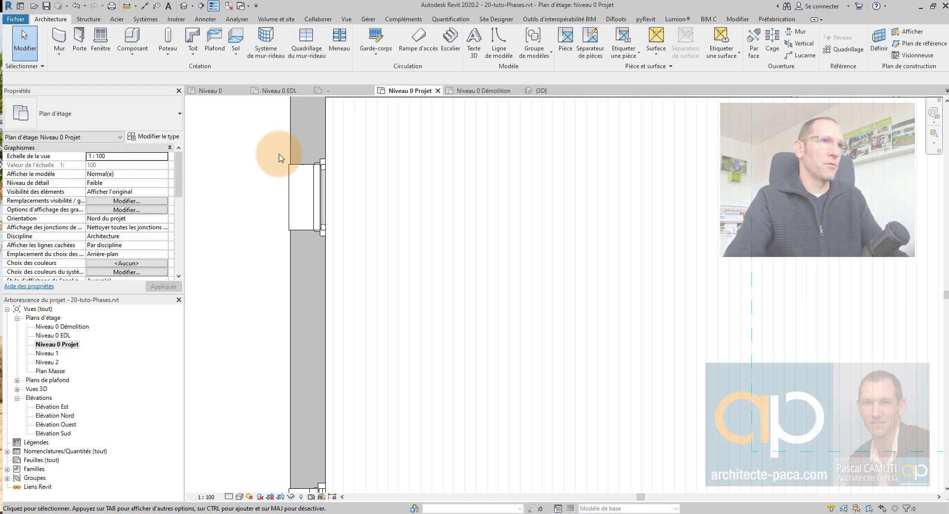
pyautogui.scroll(-4, 257, 202)
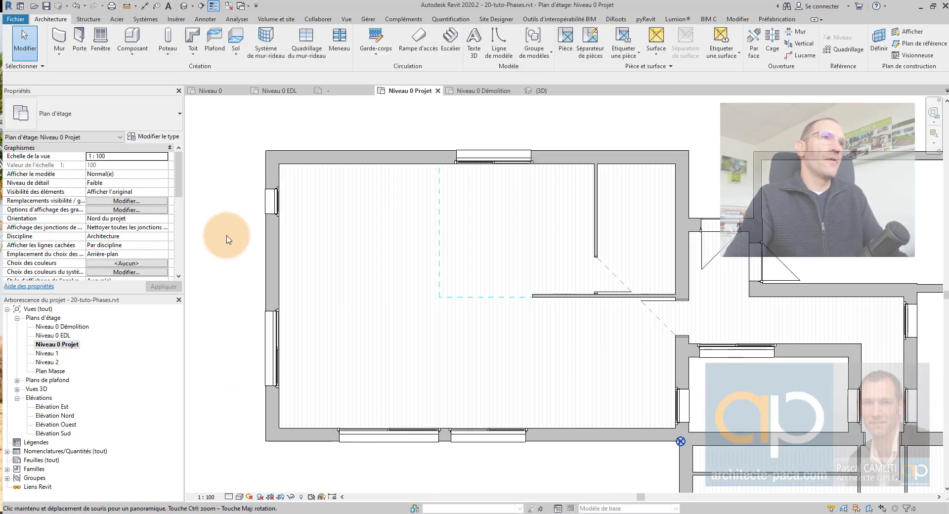
pyautogui.moveTo(227, 239); pyautogui.dragTo(235, 244, button='middle')
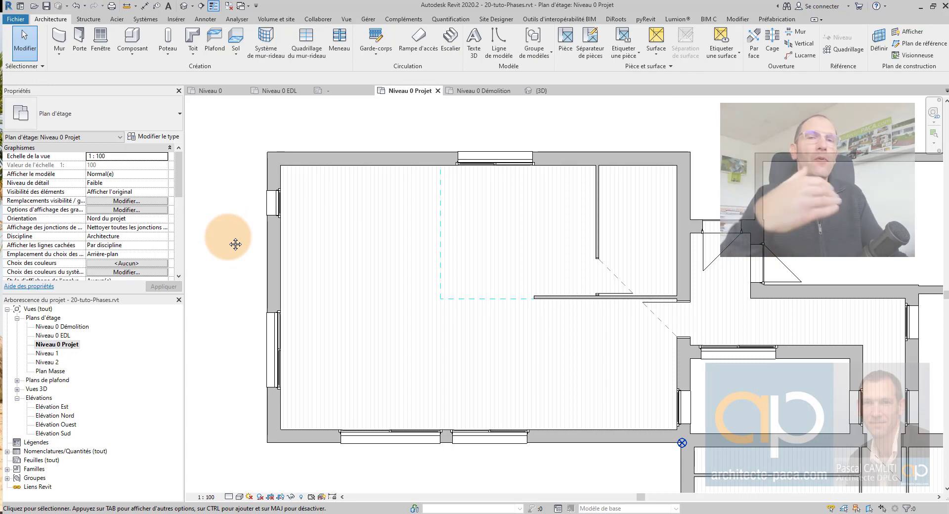